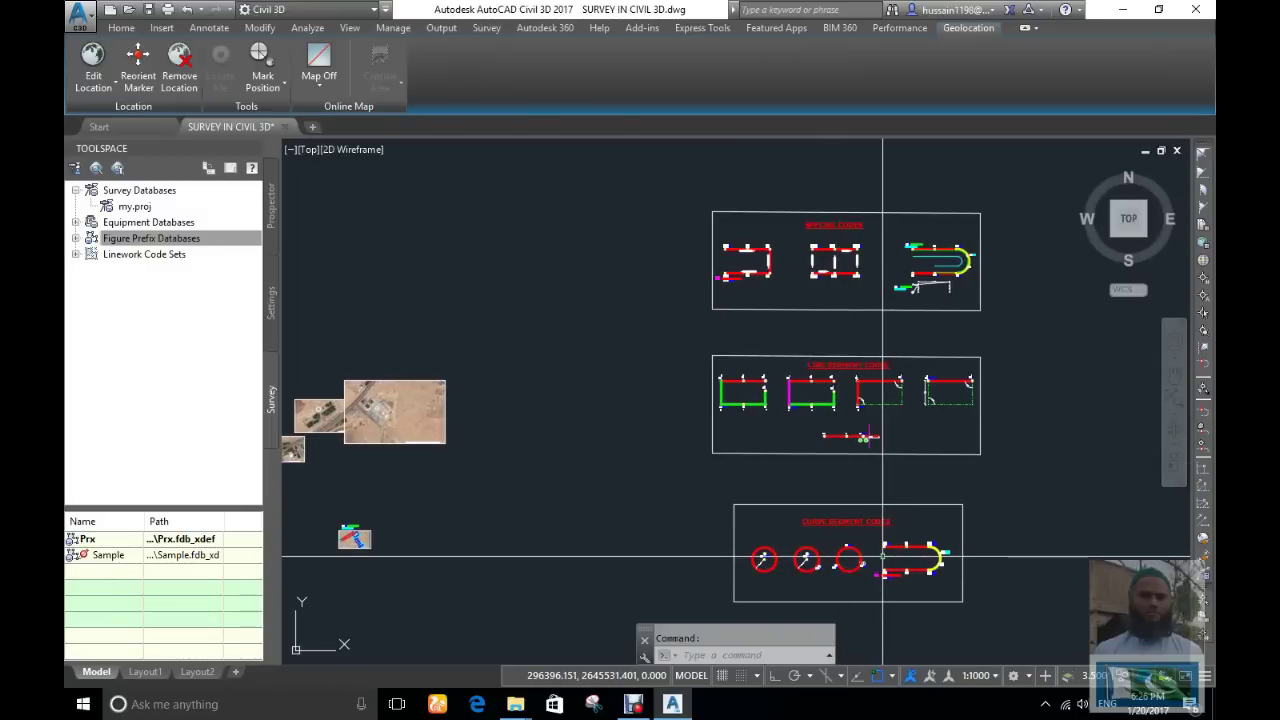
Examine the curve segment code diagrams, from the three circle examples to the BL line with BC, OC and EC codes.
{"action": "scroll", "coordinate": [881, 557], "scroll_direction": "up", "scroll_amount": 2}
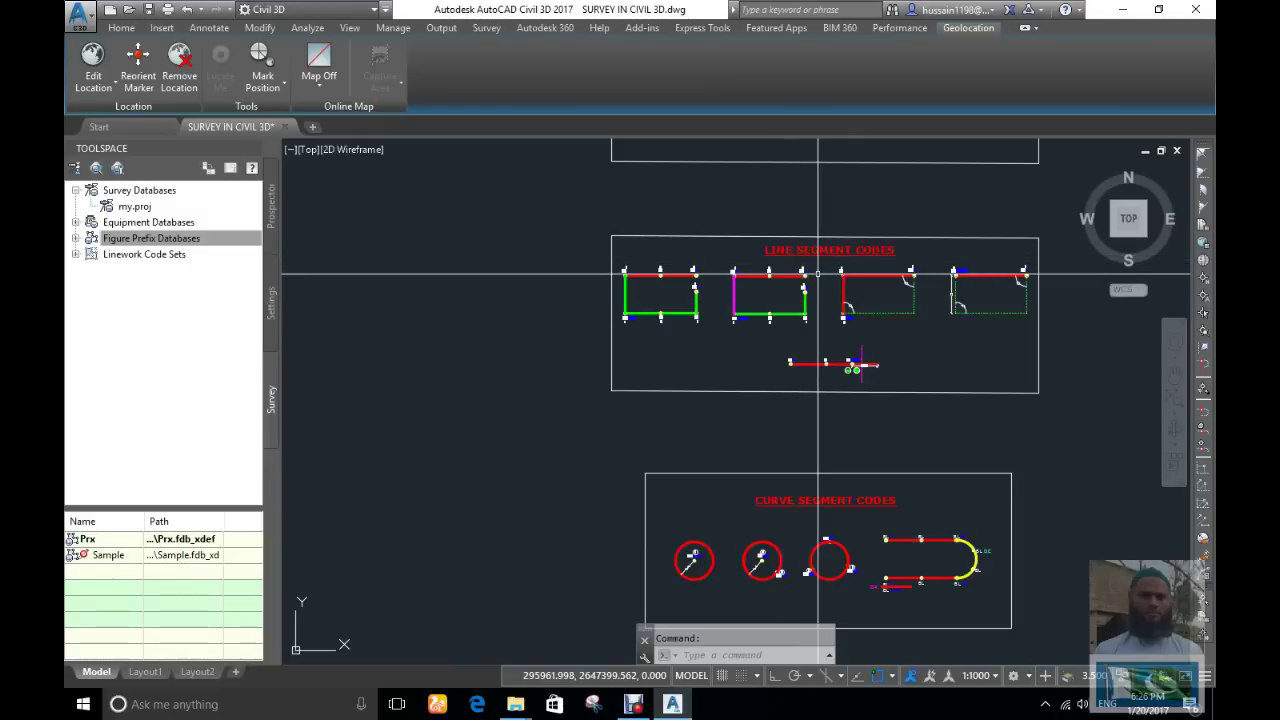
{"action": "middle_click_drag", "start_coordinate": [861, 364], "coordinate": [889, 188]}
{"action": "middle_click_drag", "start_coordinate": [805, 355], "coordinate": [805, 338]}
{"action": "scroll", "coordinate": [918, 388], "scroll_direction": "up", "scroll_amount": 4}
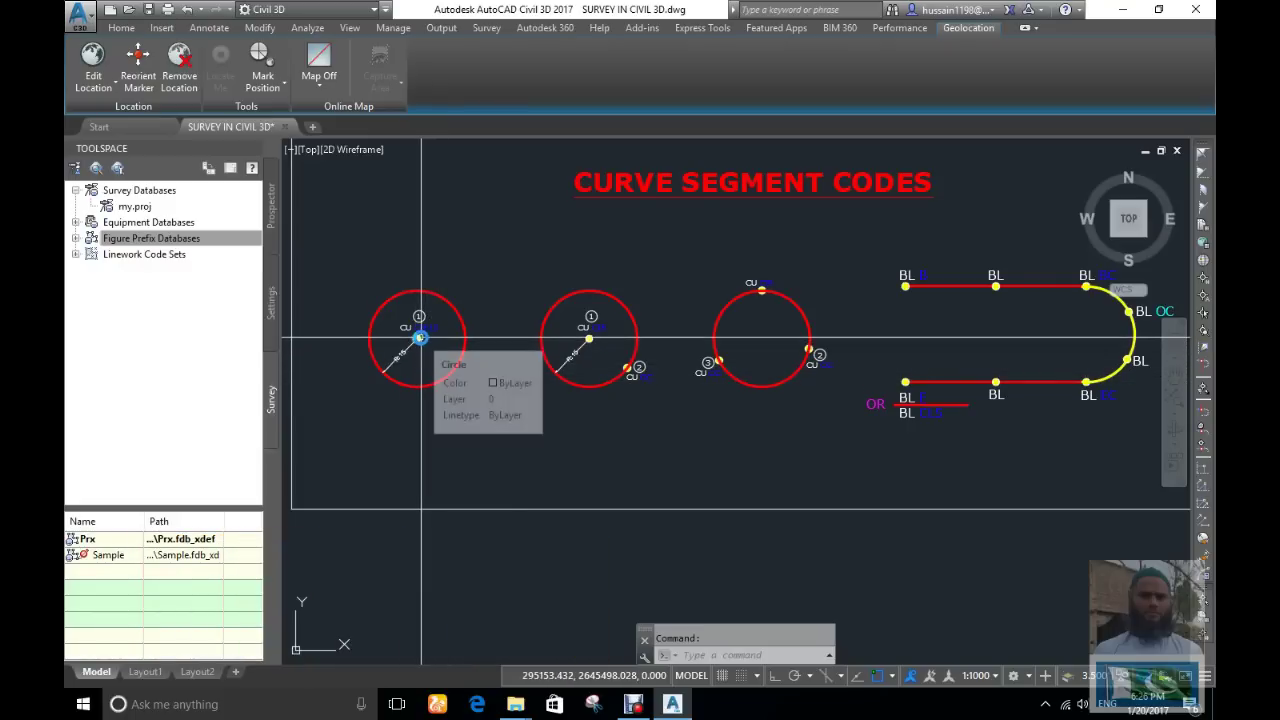
{"action": "scroll", "coordinate": [419, 338], "scroll_direction": "up", "scroll_amount": 2}
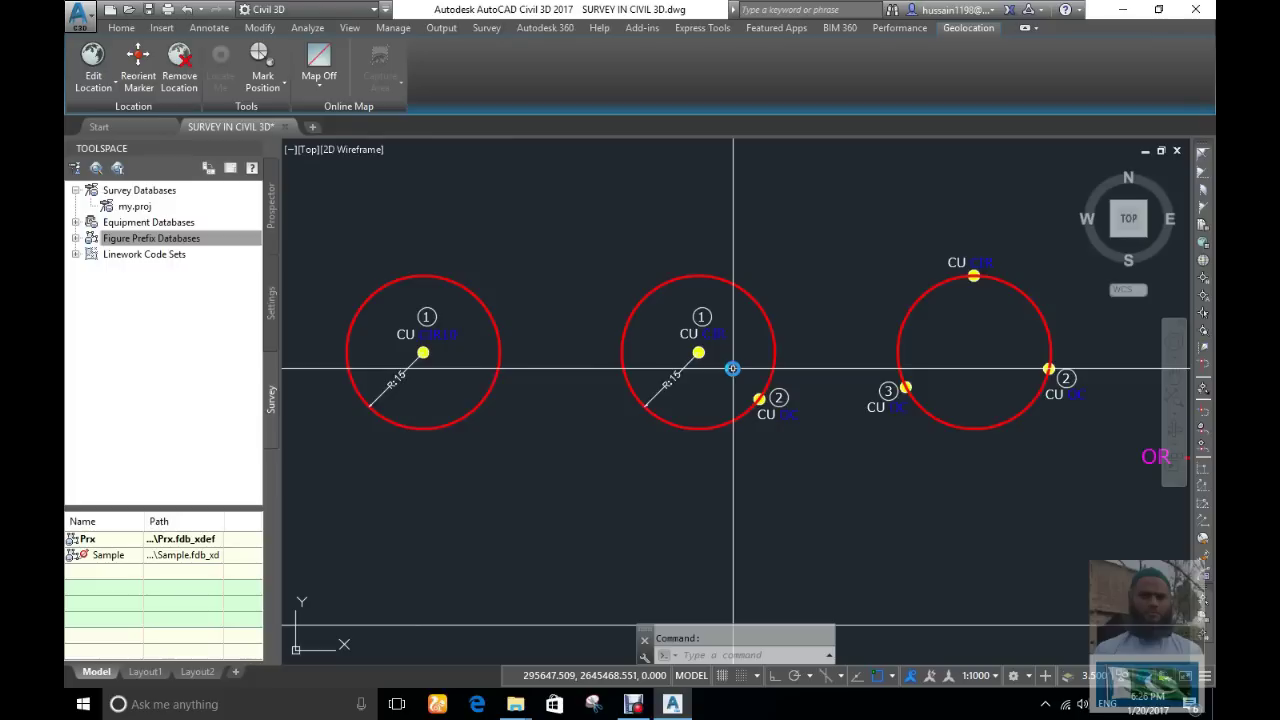
{"action": "middle_click_drag", "start_coordinate": [732, 369], "coordinate": [634, 376]}
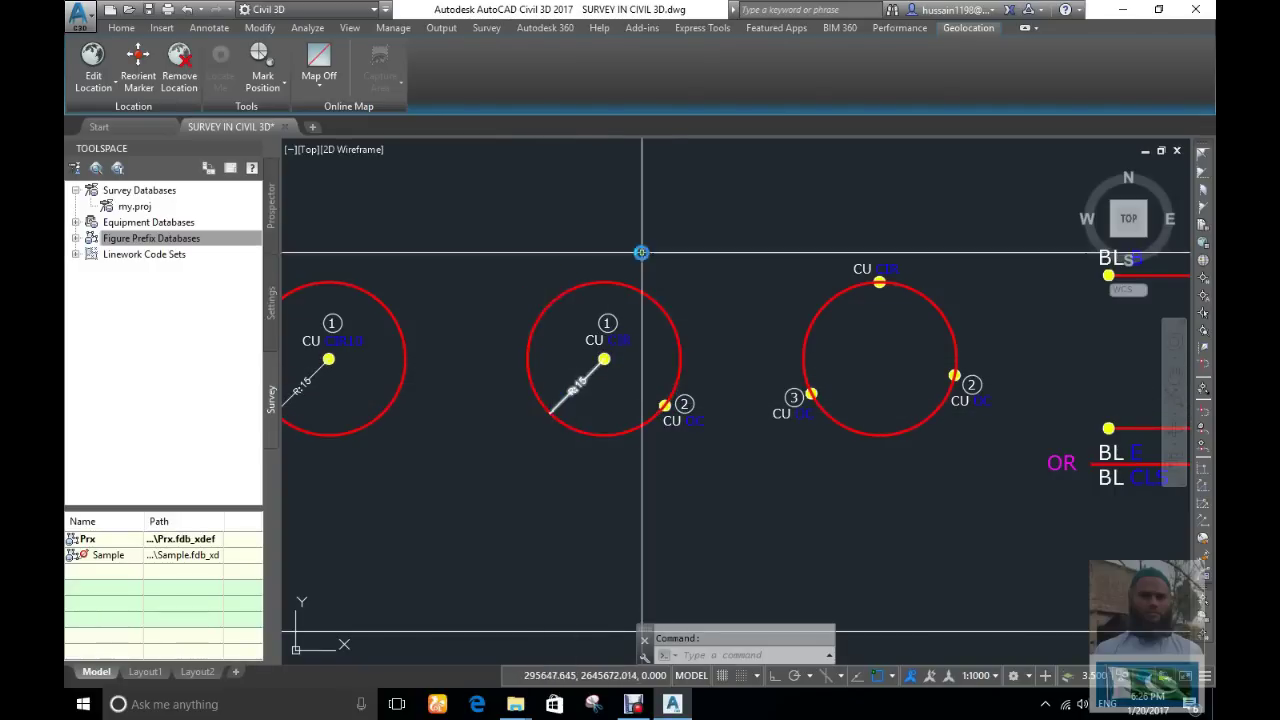
{"action": "middle_click_drag", "start_coordinate": [874, 374], "coordinate": [753, 391]}
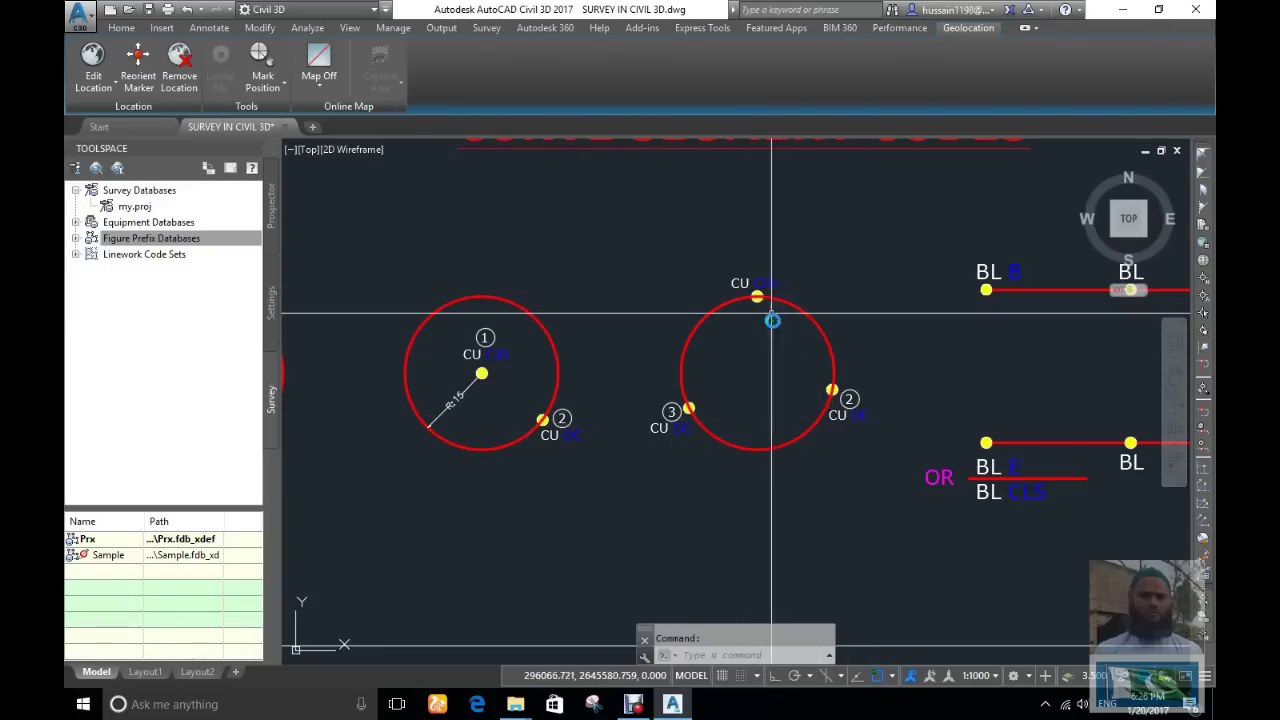
{"action": "scroll", "coordinate": [826, 335], "scroll_direction": "down", "scroll_amount": 5}
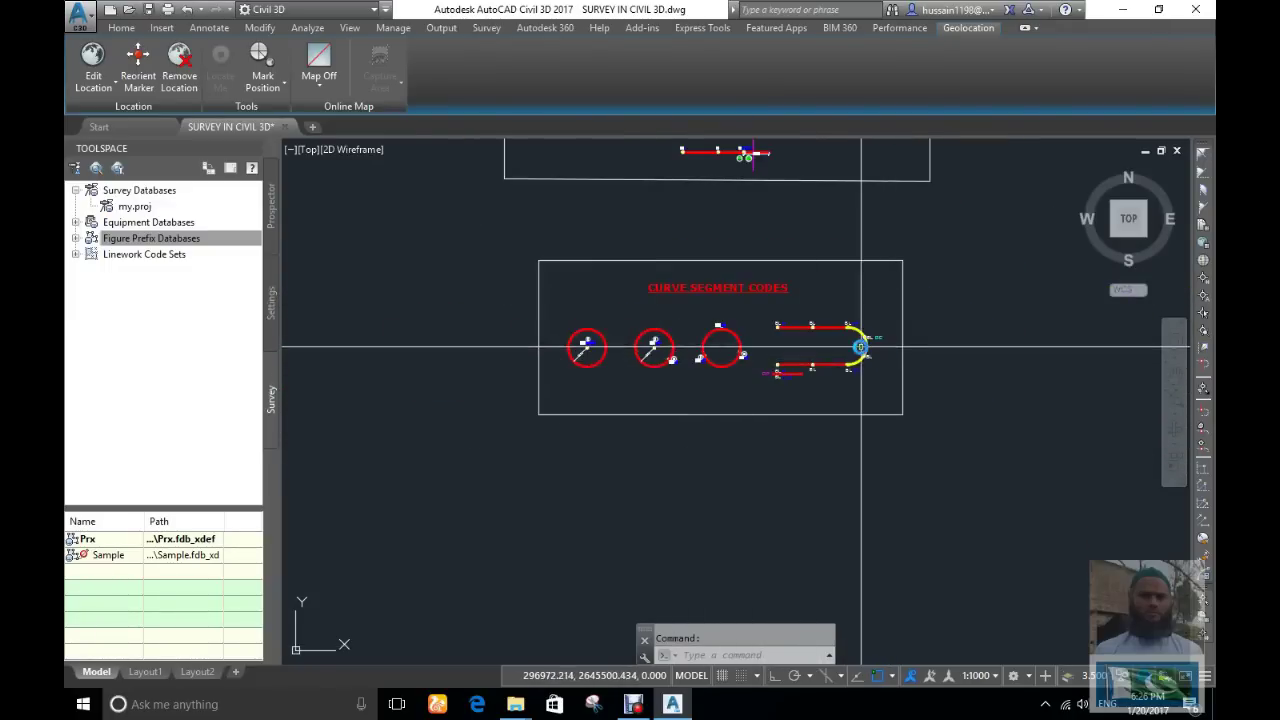
{"action": "scroll", "coordinate": [870, 355], "scroll_direction": "up", "scroll_amount": 2}
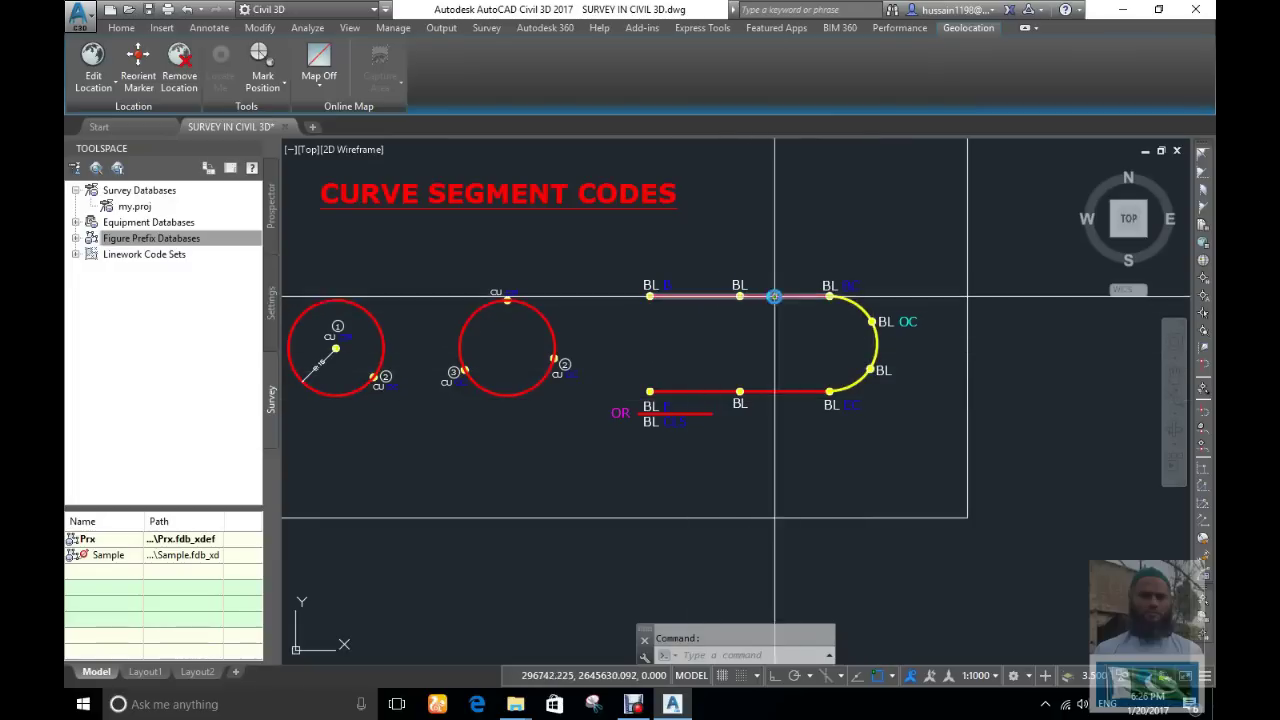
{"action": "scroll", "coordinate": [864, 308], "scroll_direction": "up", "scroll_amount": 2}
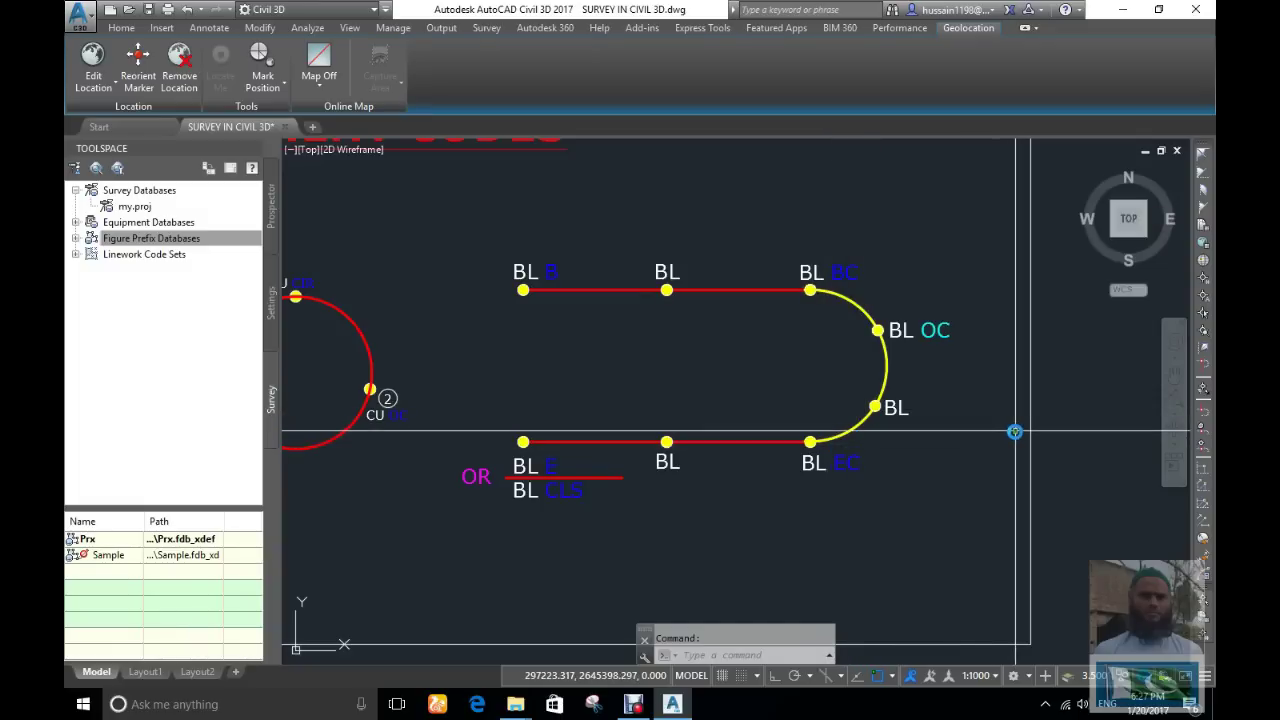
{"action": "scroll", "coordinate": [966, 459], "scroll_direction": "down", "scroll_amount": 6}
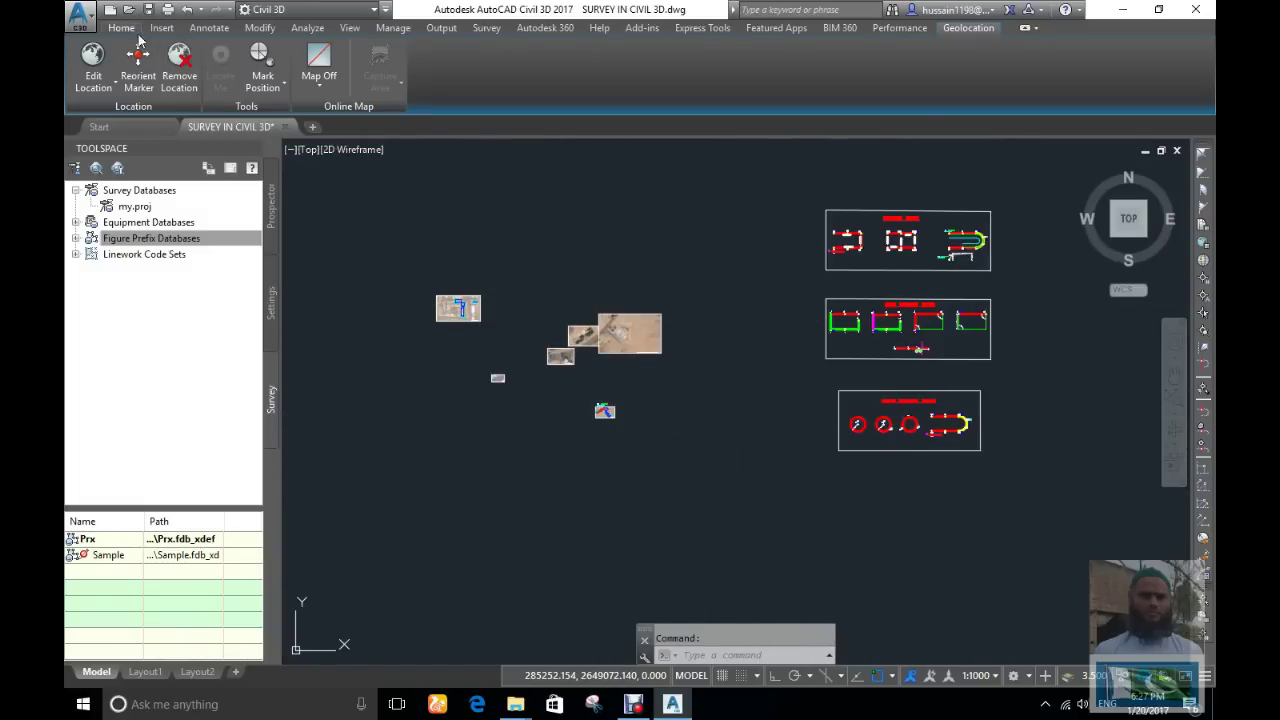
Open the my.proj survey database and start creating points manually.
{"action": "right_click", "coordinate": [138, 208]}
{"action": "left_click", "coordinate": [188, 222]}
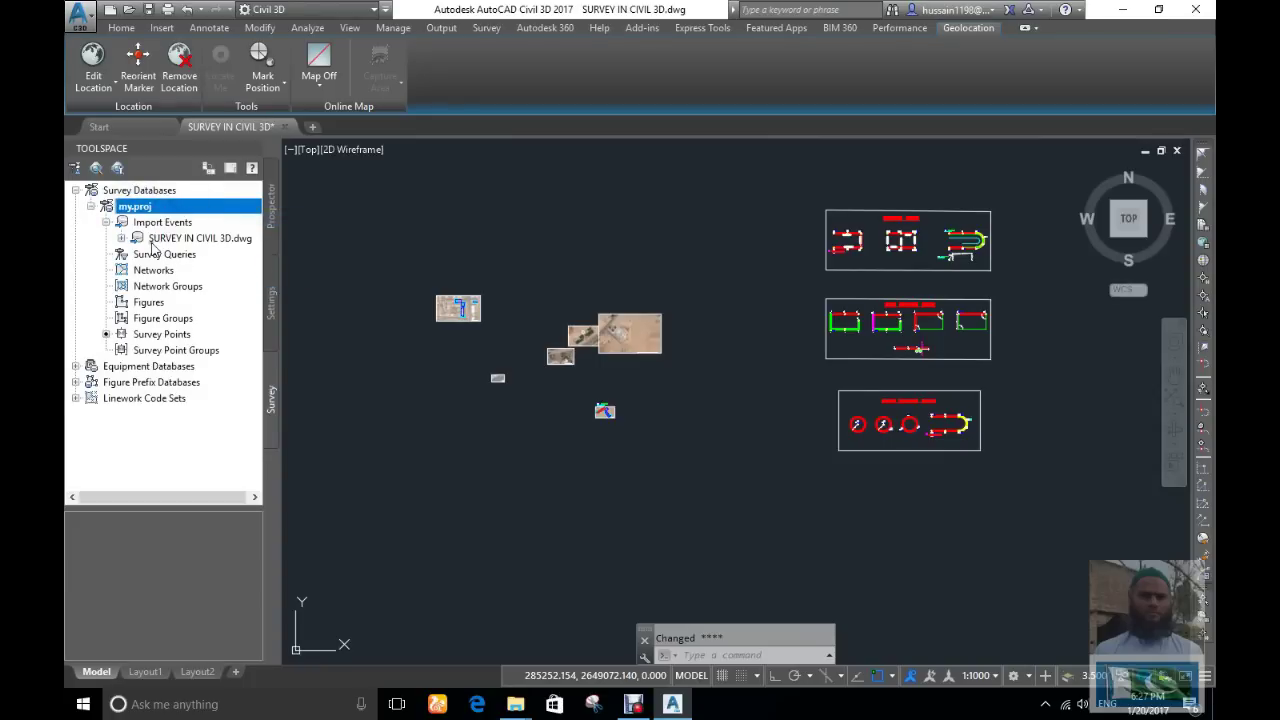
{"action": "left_click", "coordinate": [121, 28]}
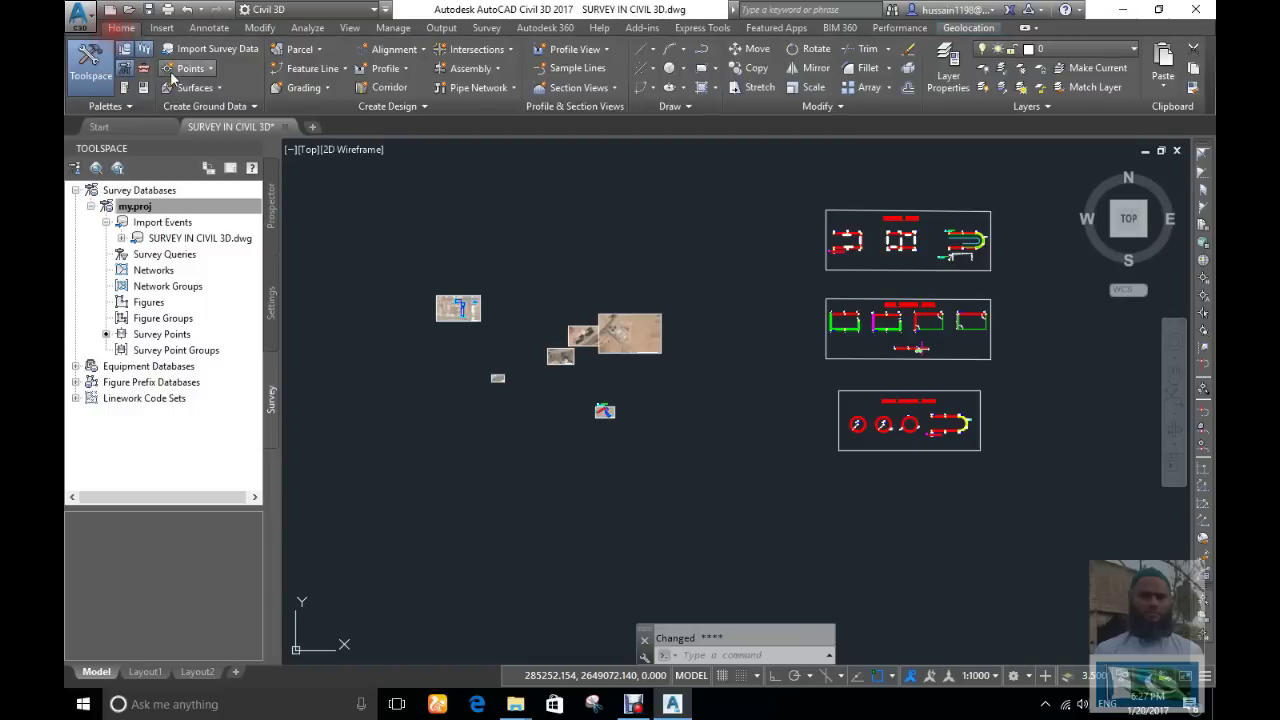
{"action": "left_click", "coordinate": [193, 70]}
{"action": "left_click", "coordinate": [214, 90]}
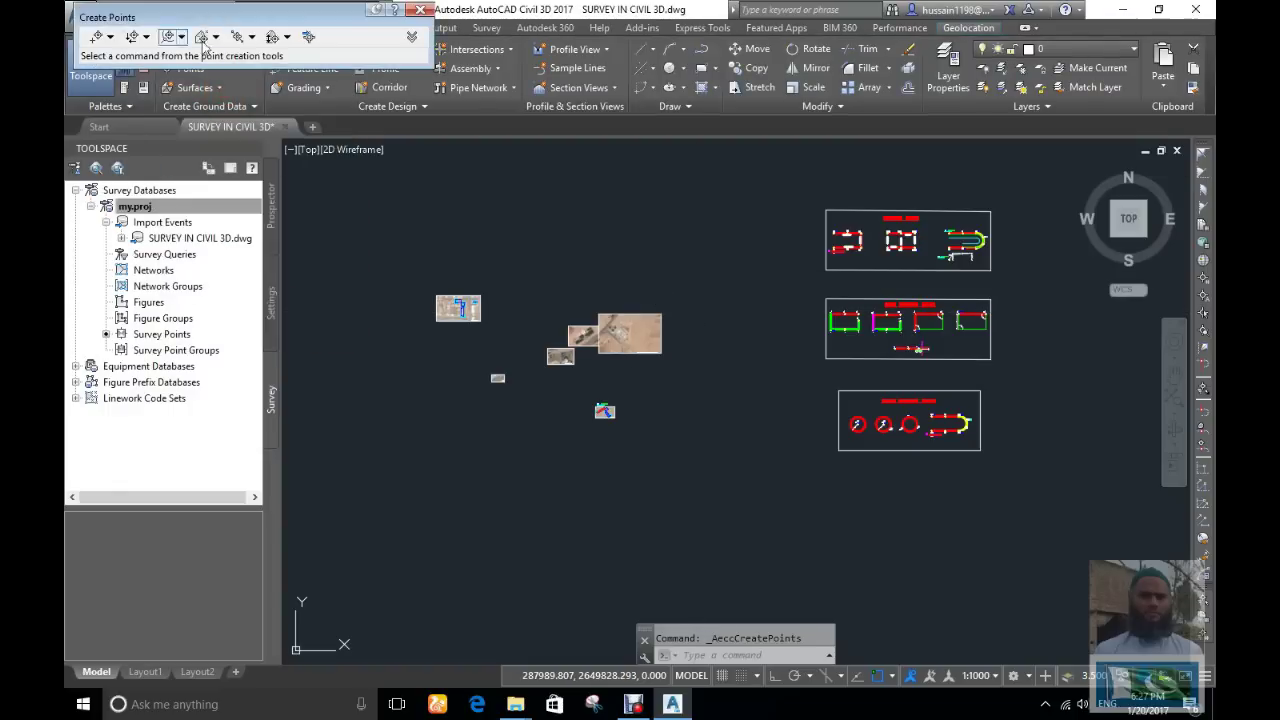
{"action": "left_click", "coordinate": [112, 37]}
{"action": "left_click", "coordinate": [130, 54]}
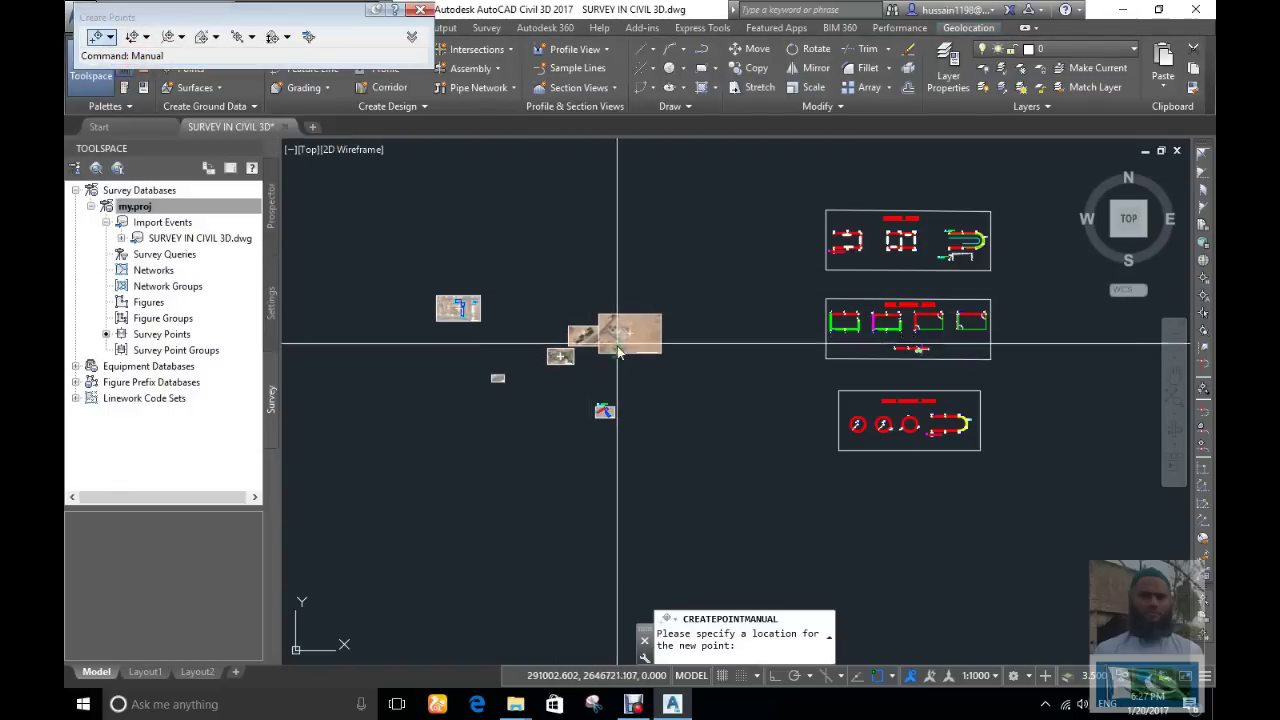
Place a point described CU CIR22 at the centre of the sandy roundabout beside the park.
{"action": "scroll", "coordinate": [585, 335], "scroll_direction": "up", "scroll_amount": 2}
{"action": "scroll", "coordinate": [586, 345], "scroll_direction": "up", "scroll_amount": 8}
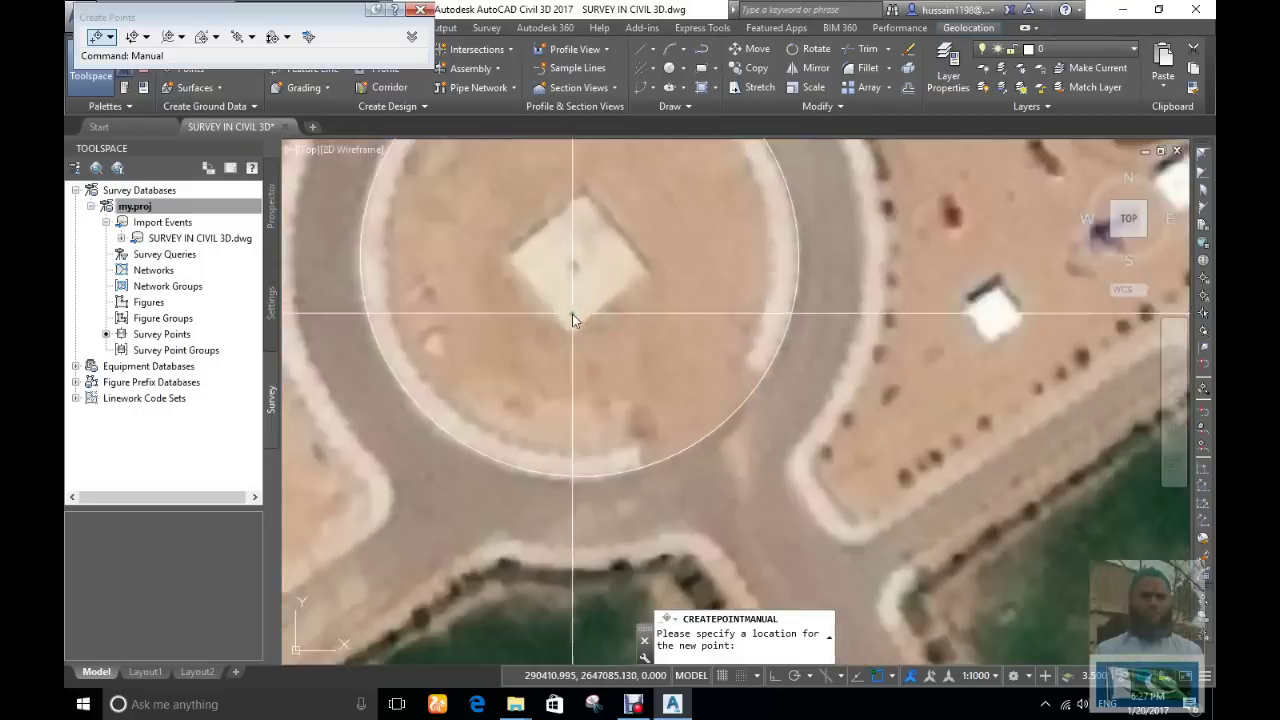
{"action": "scroll", "coordinate": [651, 297], "scroll_direction": "down", "scroll_amount": 4}
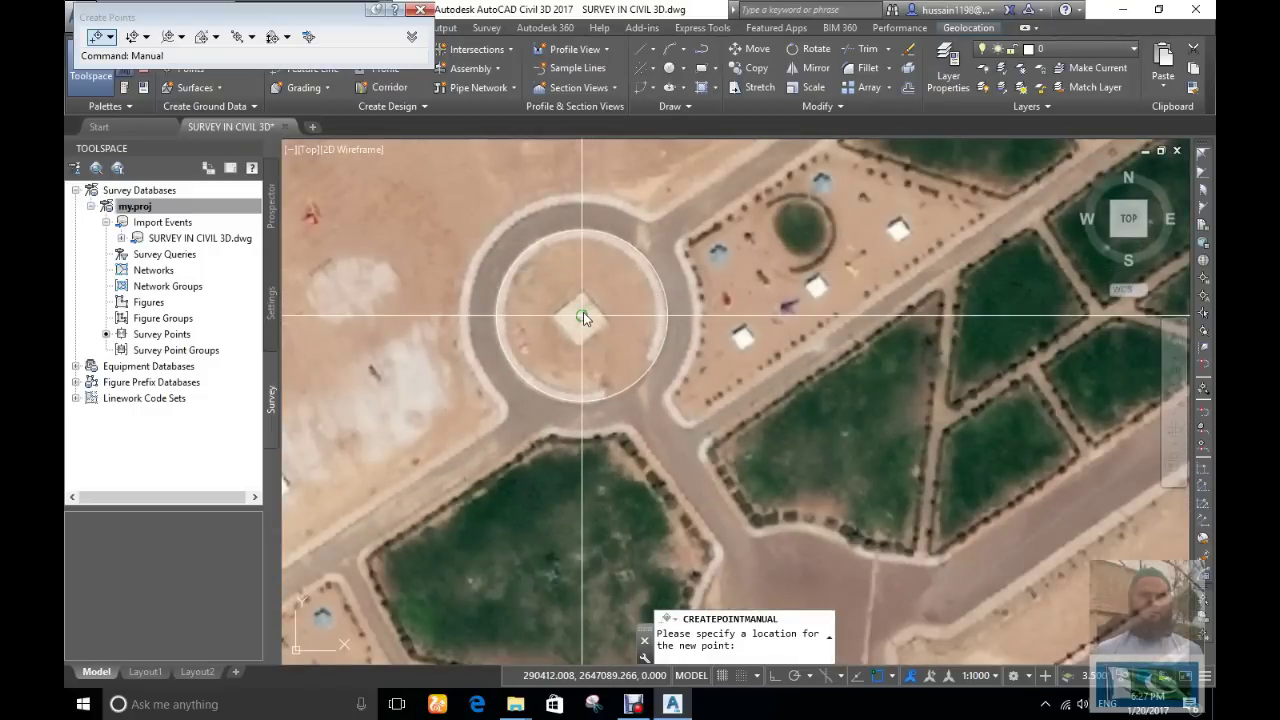
{"action": "left_click", "coordinate": [584, 318]}
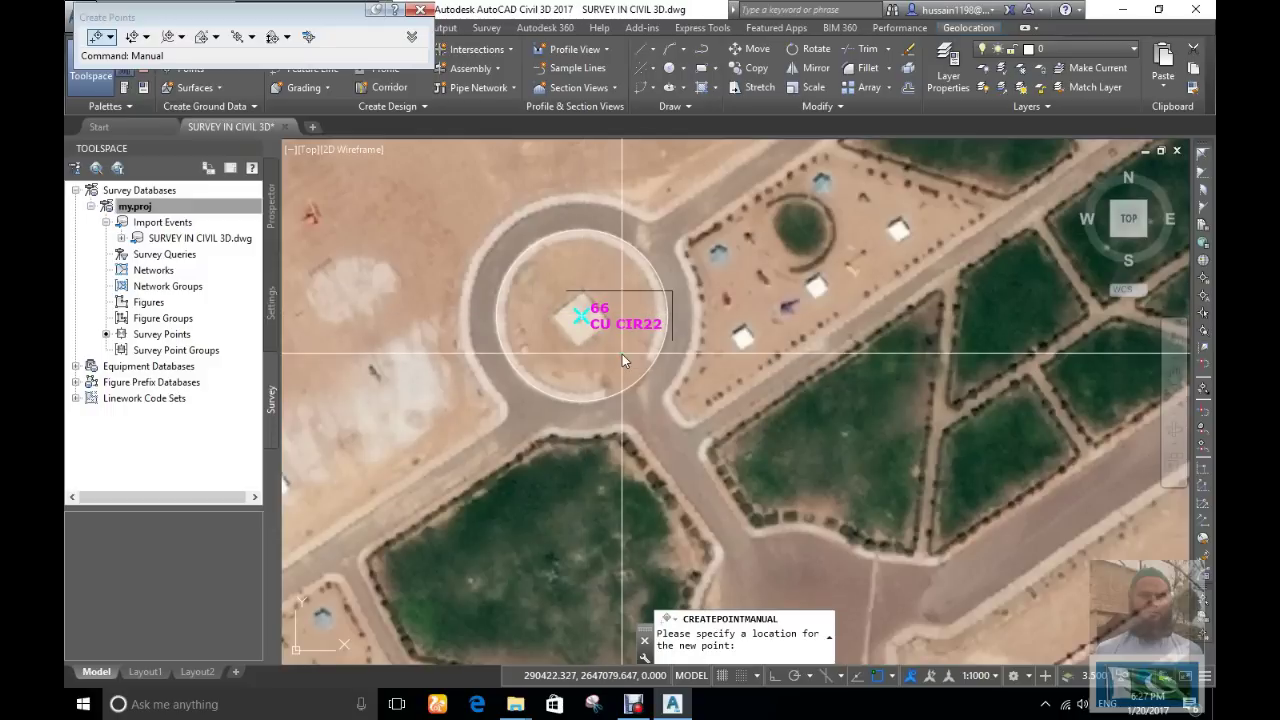
Place a CU CIR point at the centre of the green ringed roundabout and a CU OC point on its outer edge.
{"action": "scroll", "coordinate": [622, 354], "scroll_direction": "down", "scroll_amount": 5}
{"action": "scroll", "coordinate": [671, 401], "scroll_direction": "up", "scroll_amount": 5}
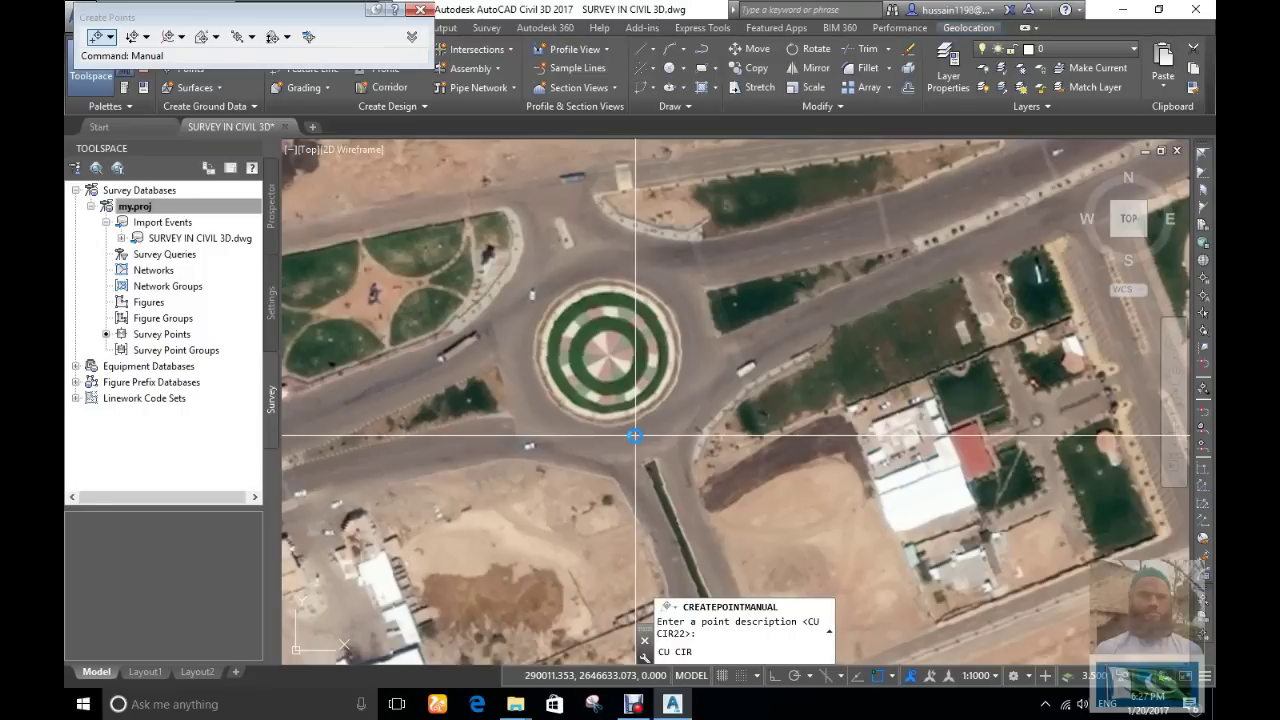
{"action": "scroll", "coordinate": [616, 390], "scroll_direction": "up", "scroll_amount": 2}
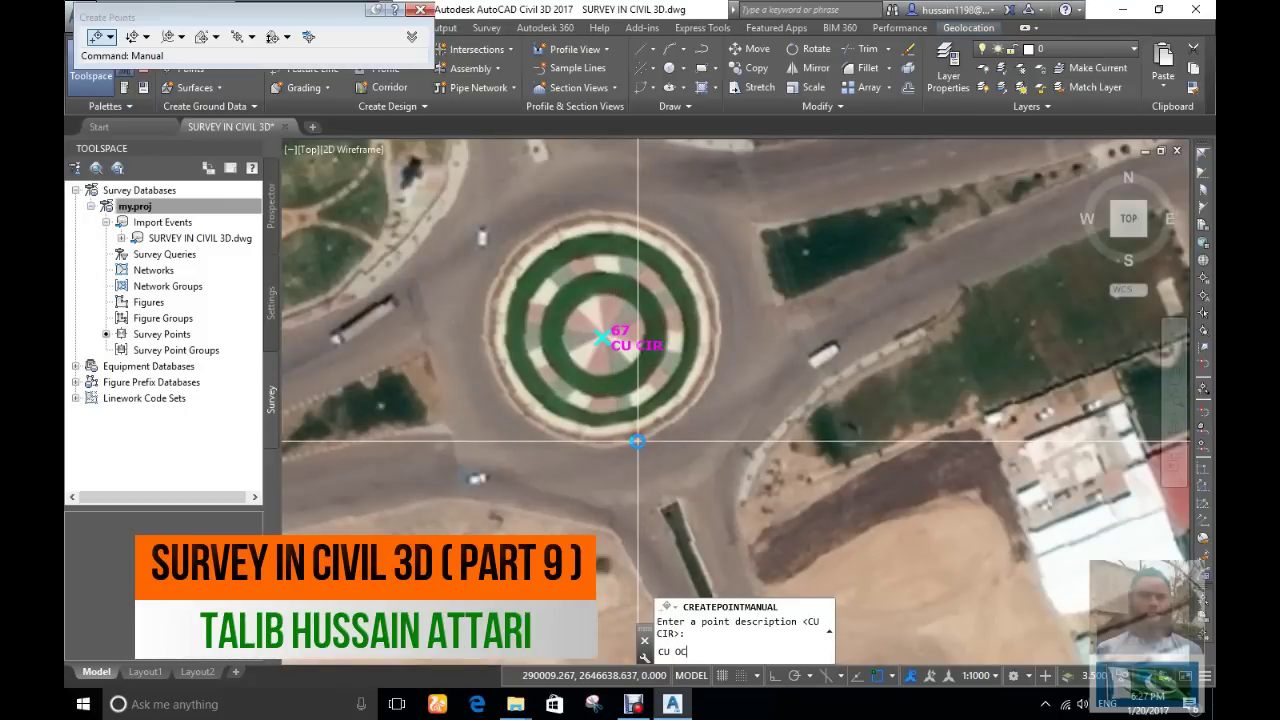
Place three points around the edge of the small roundabout, one CU CIR and two CU OC, and finish point creation.
{"action": "scroll", "coordinate": [858, 308], "scroll_direction": "down", "scroll_amount": 6}
{"action": "scroll", "coordinate": [540, 444], "scroll_direction": "up", "scroll_amount": 3}
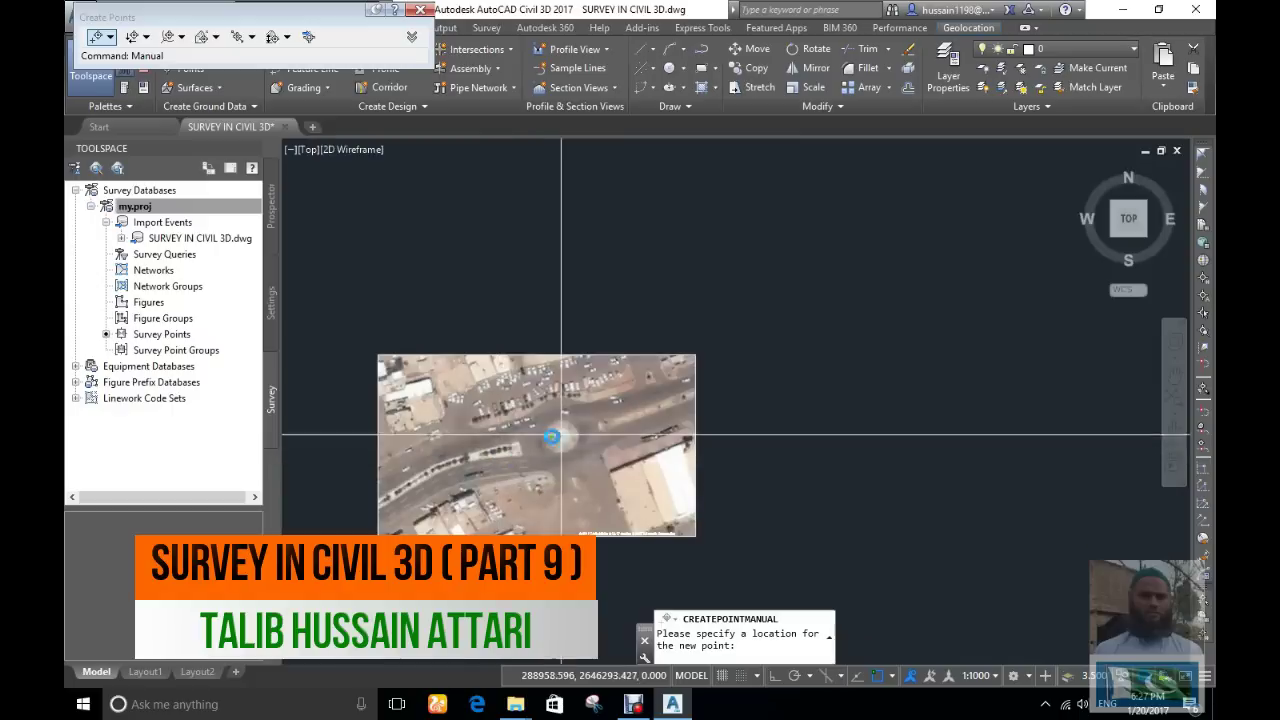
{"action": "scroll", "coordinate": [540, 444], "scroll_direction": "up", "scroll_amount": 5}
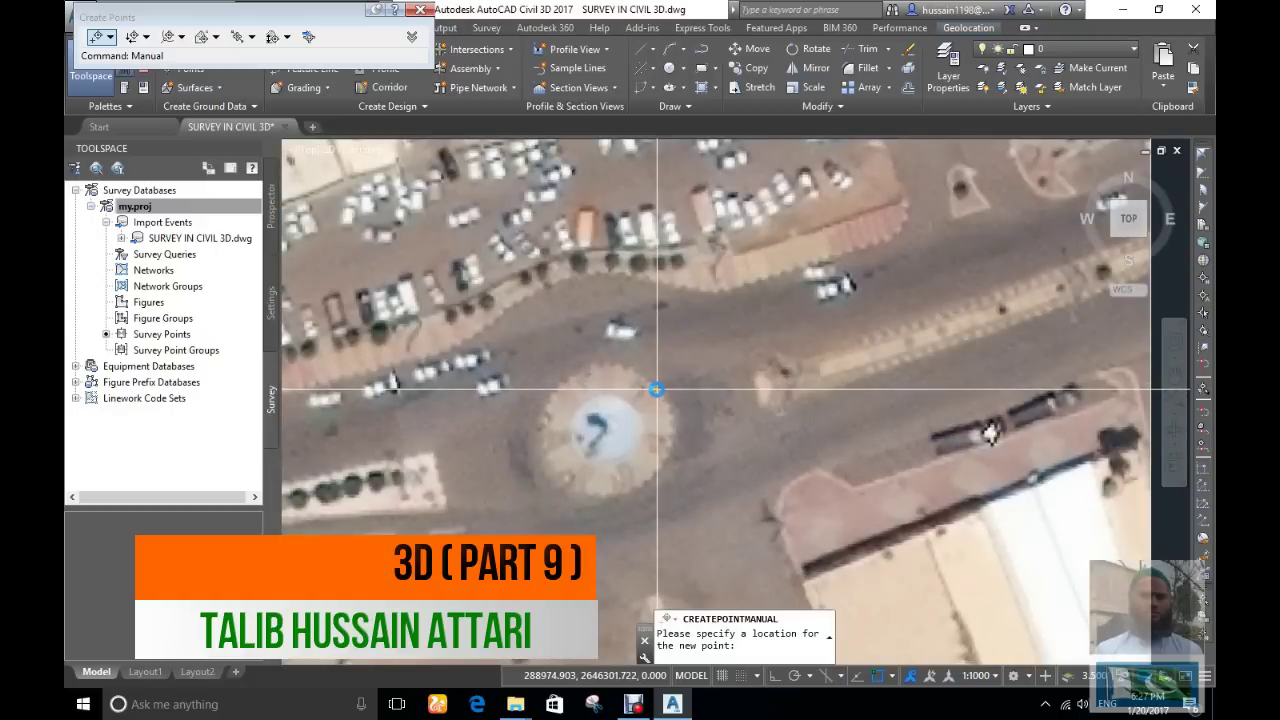
{"action": "type", "text": "CU"}
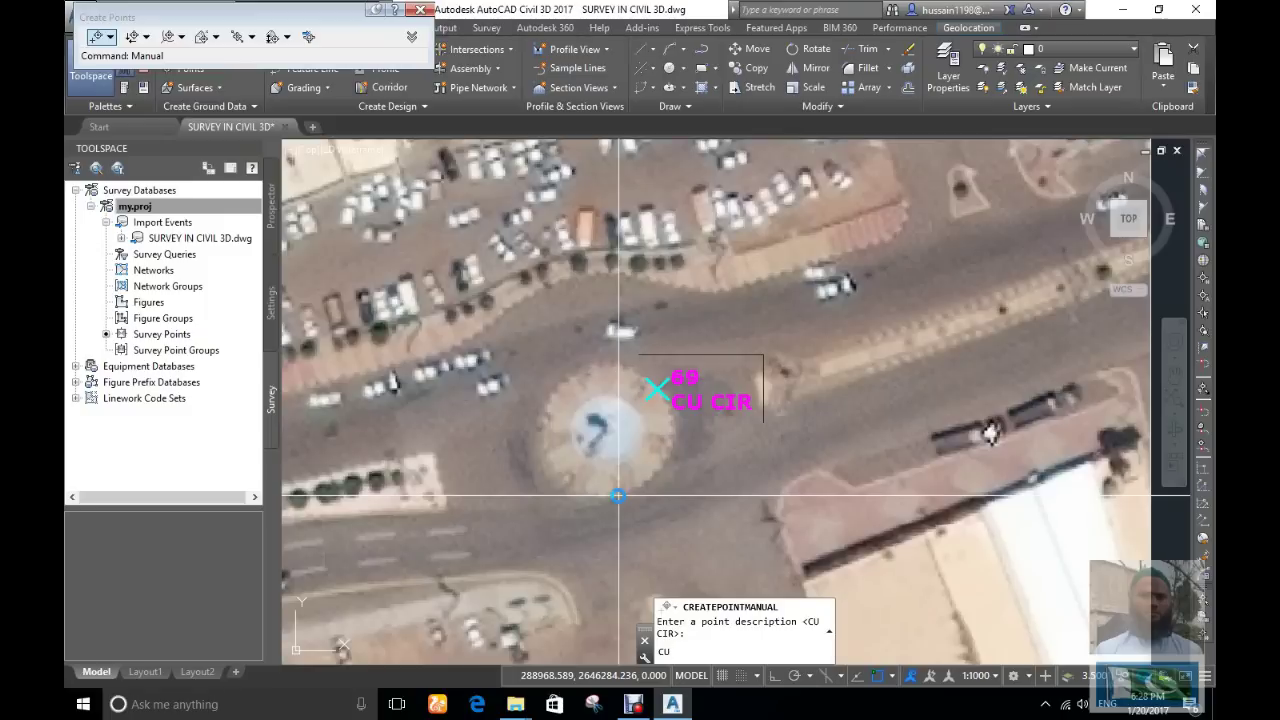
{"action": "type", "text": "OC"}
{"action": "key", "text": "Return"}
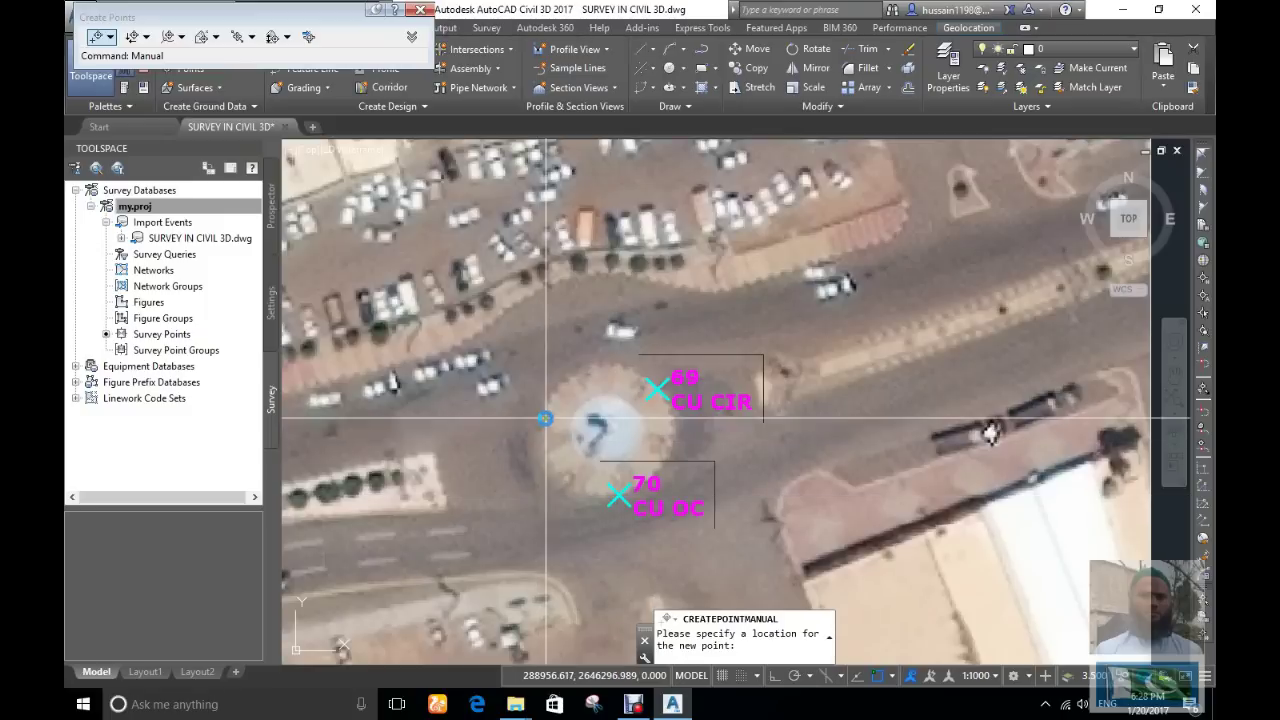
{"action": "key", "text": "Return"}
{"action": "key", "text": "Return"}
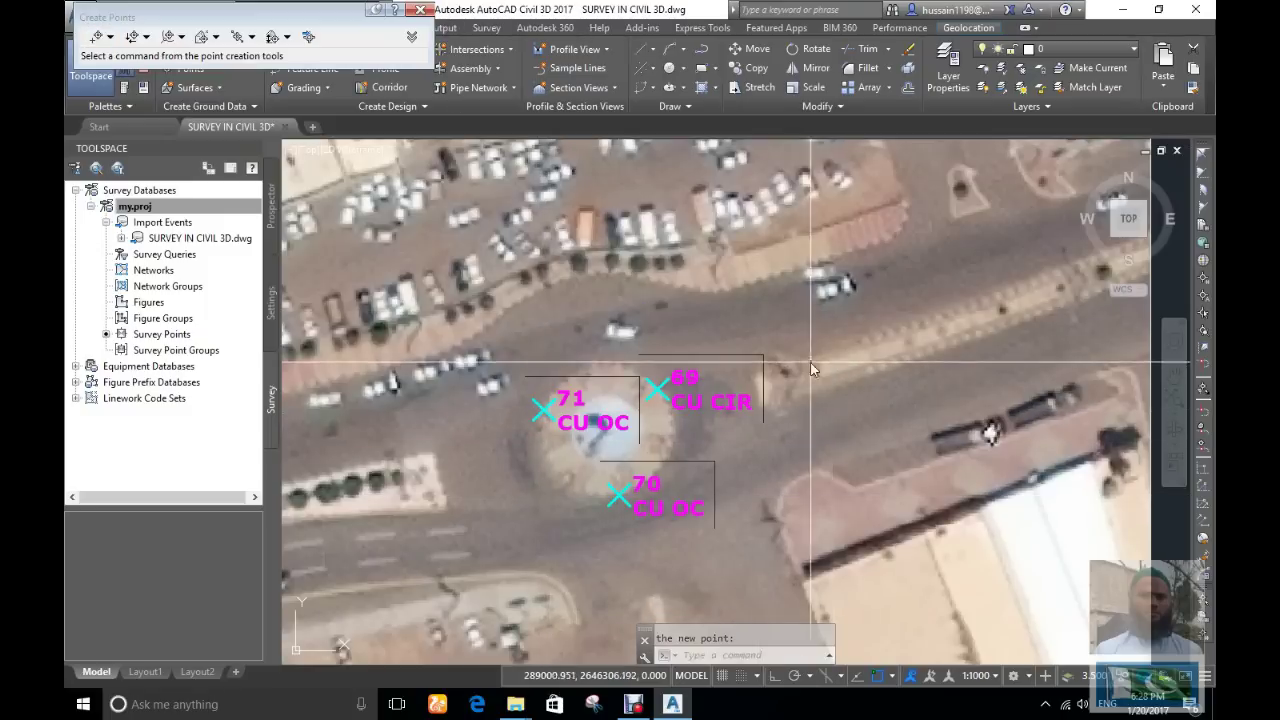
{"action": "scroll", "coordinate": [738, 364], "scroll_direction": "down", "scroll_amount": 6}
{"action": "left_click", "coordinate": [420, 9]}
{"action": "key", "text": "Escape"}
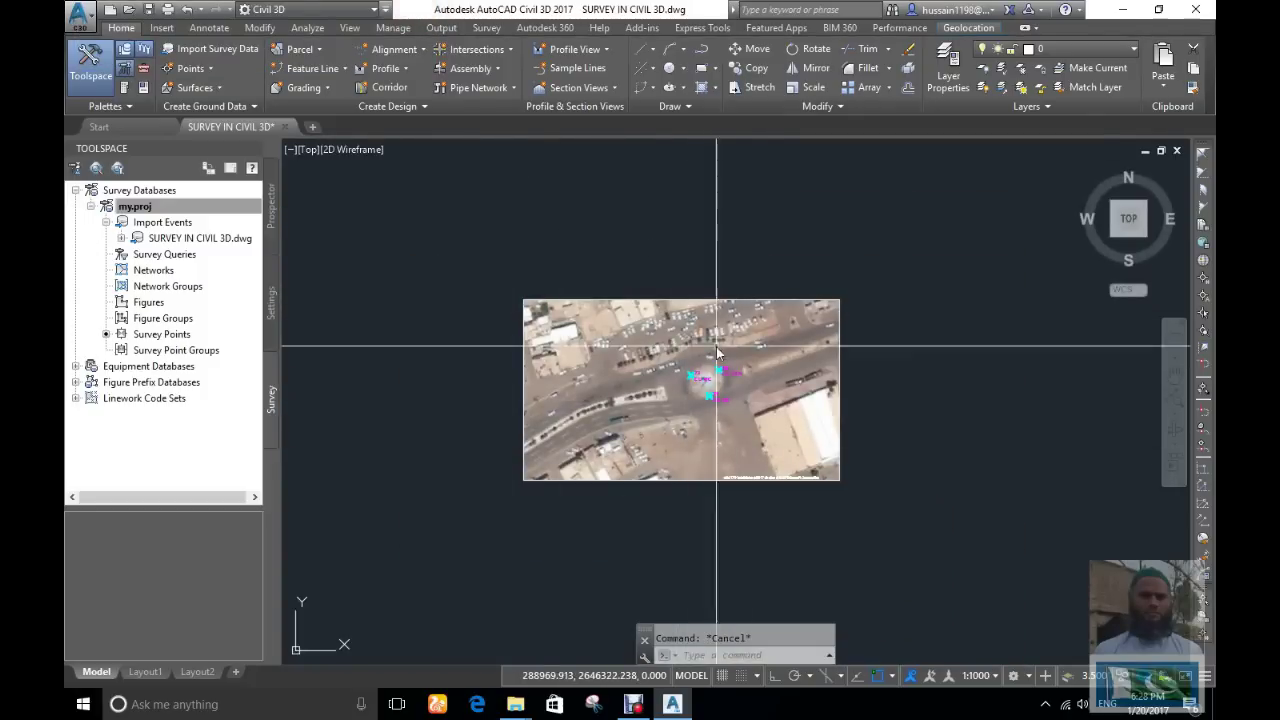
Re-import the SURVEY IN CIVIL 3D.dwg import event with linework processing, using all points in the drawing.
{"action": "right_click", "coordinate": [152, 243]}
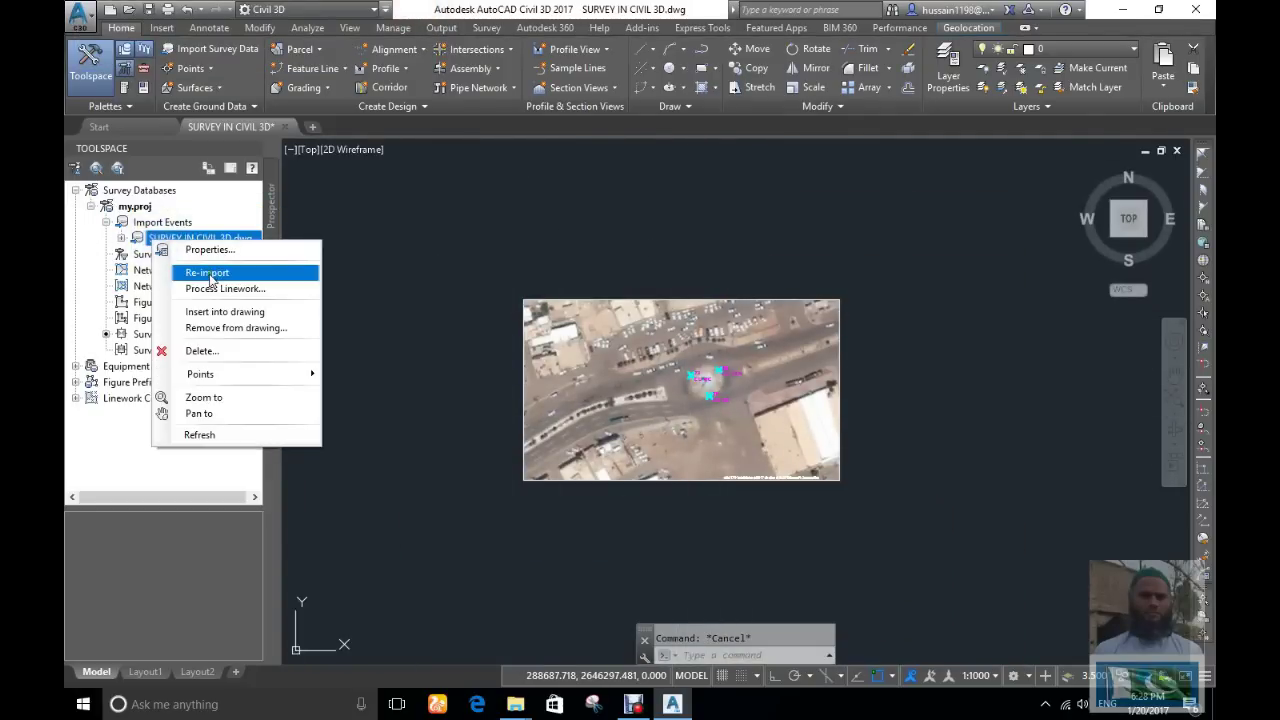
{"action": "left_click", "coordinate": [207, 276]}
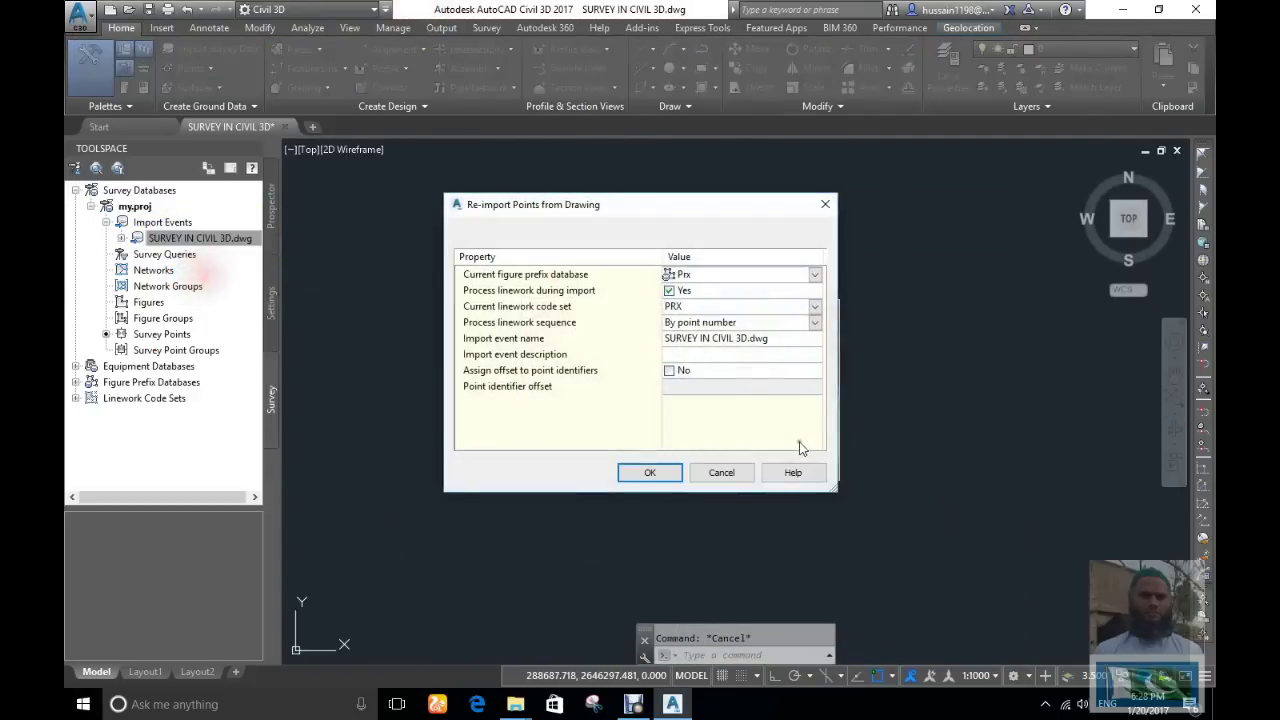
{"action": "left_click", "coordinate": [650, 473]}
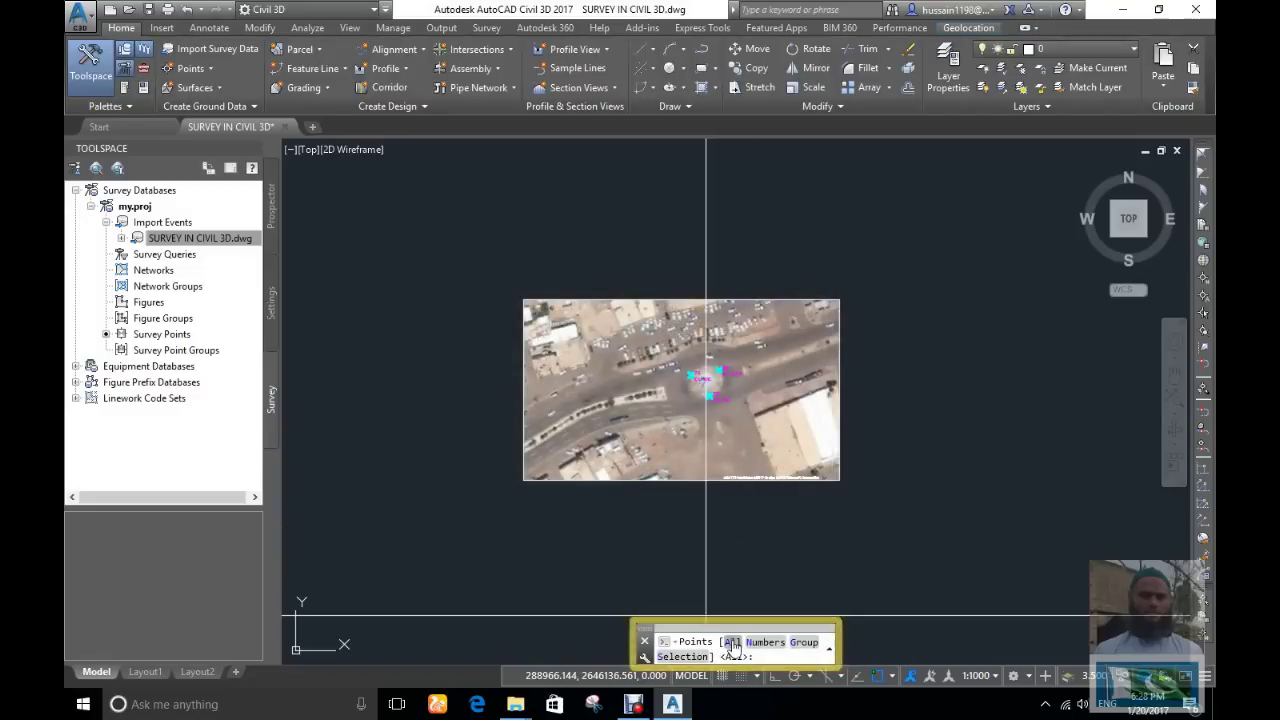
{"action": "left_click", "coordinate": [732, 645]}
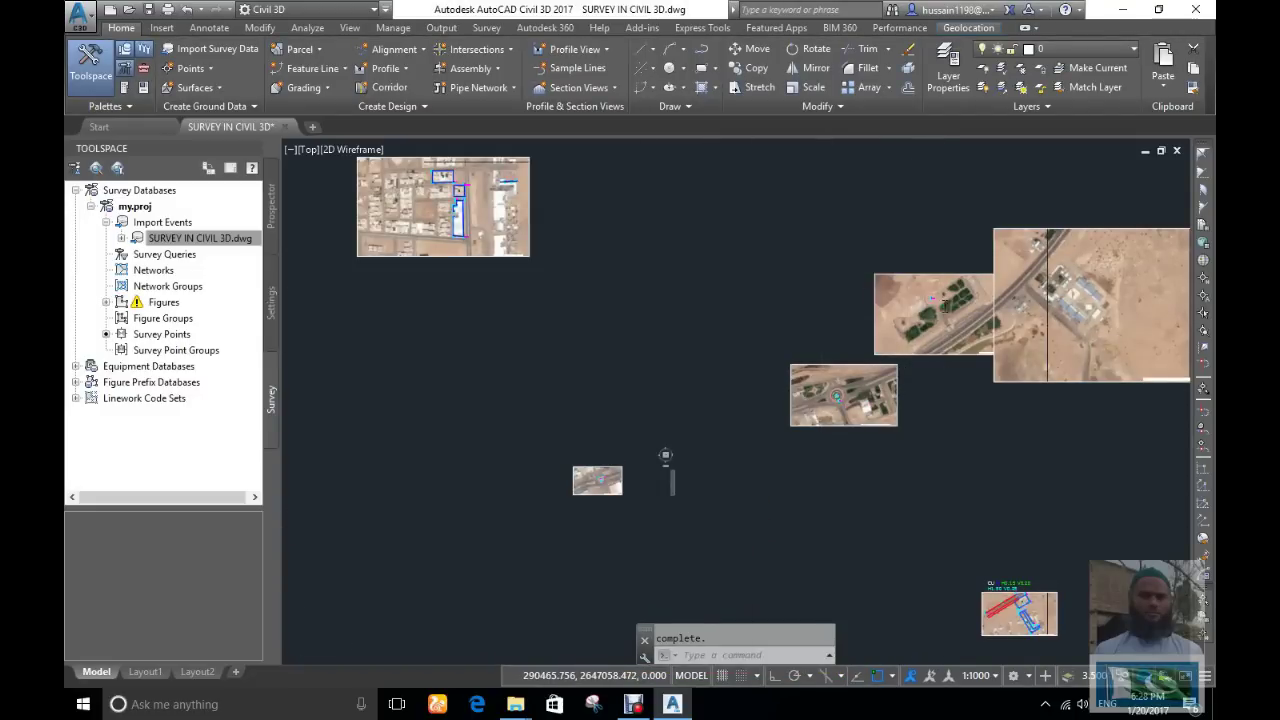
Inspect the circle figures generated around the CU CIR22 point and on the roundabout with the CU CIR and CU OC points.
{"action": "scroll", "coordinate": [907, 390], "scroll_direction": "up", "scroll_amount": 10}
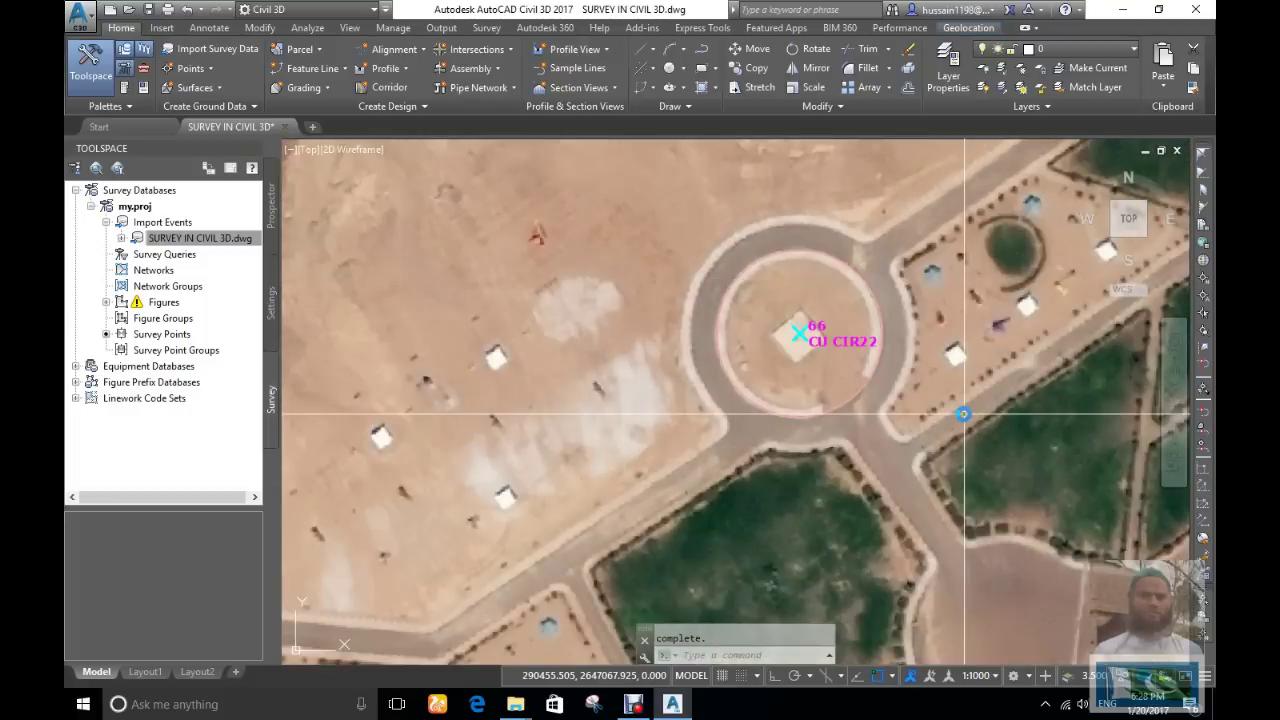
{"action": "left_click", "coordinate": [841, 232]}
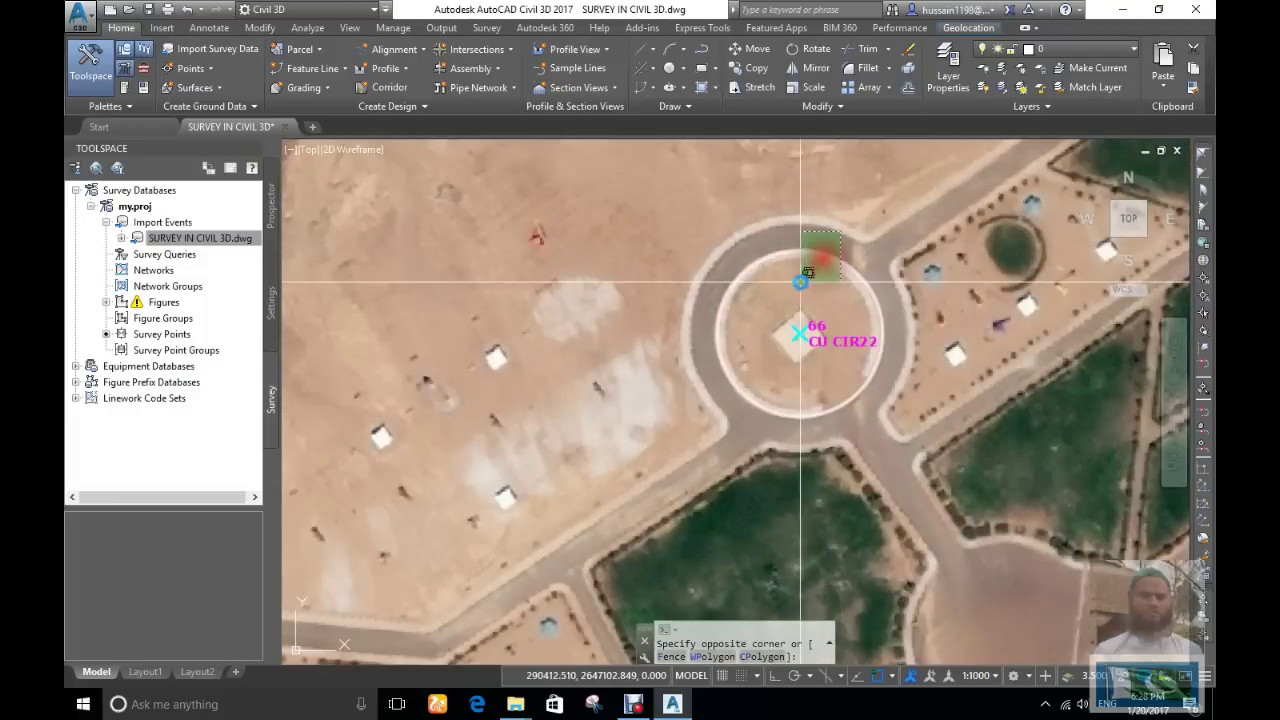
{"action": "left_click", "coordinate": [866, 223]}
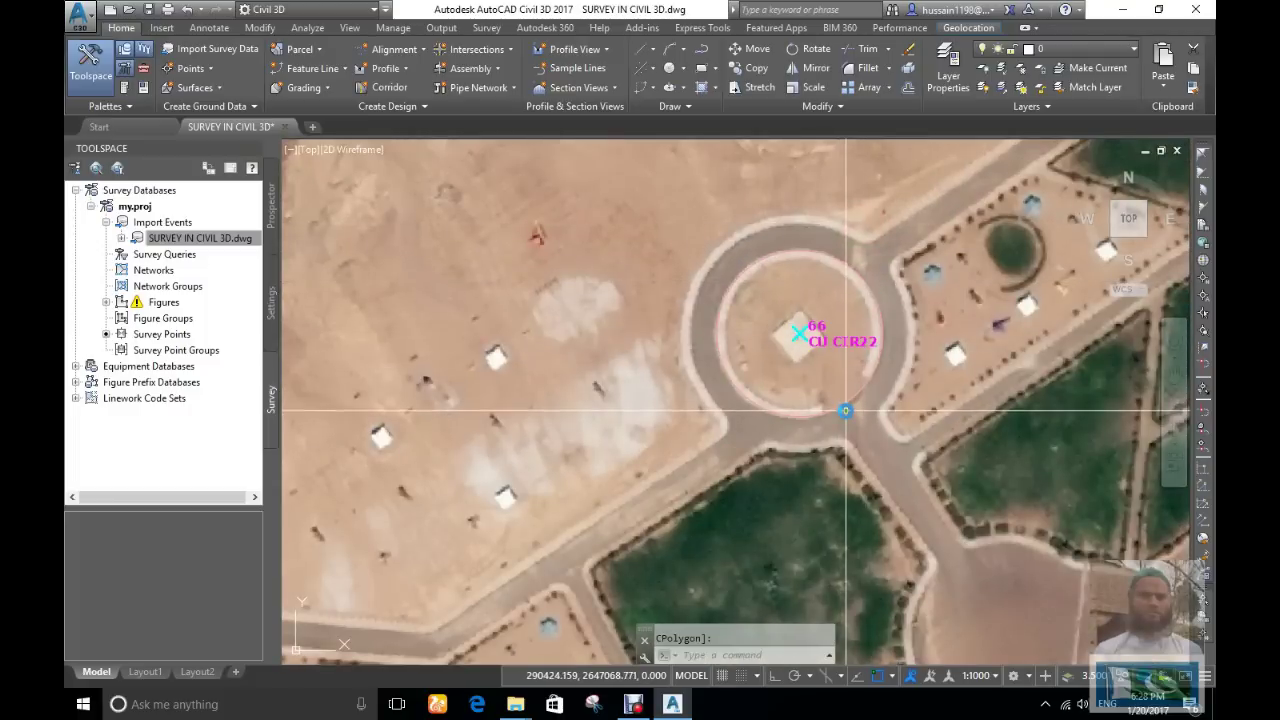
{"action": "scroll", "coordinate": [857, 369], "scroll_direction": "up", "scroll_amount": 2}
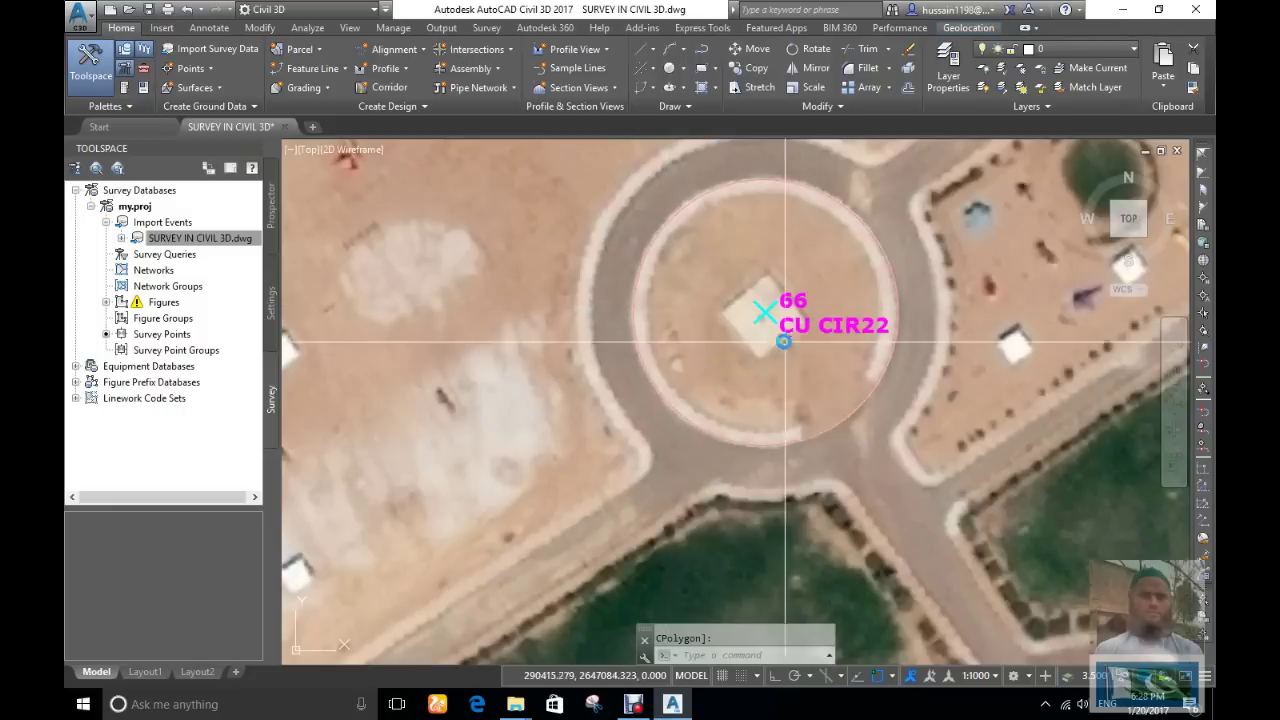
{"action": "left_click", "coordinate": [880, 189]}
{"action": "left_click", "coordinate": [832, 214]}
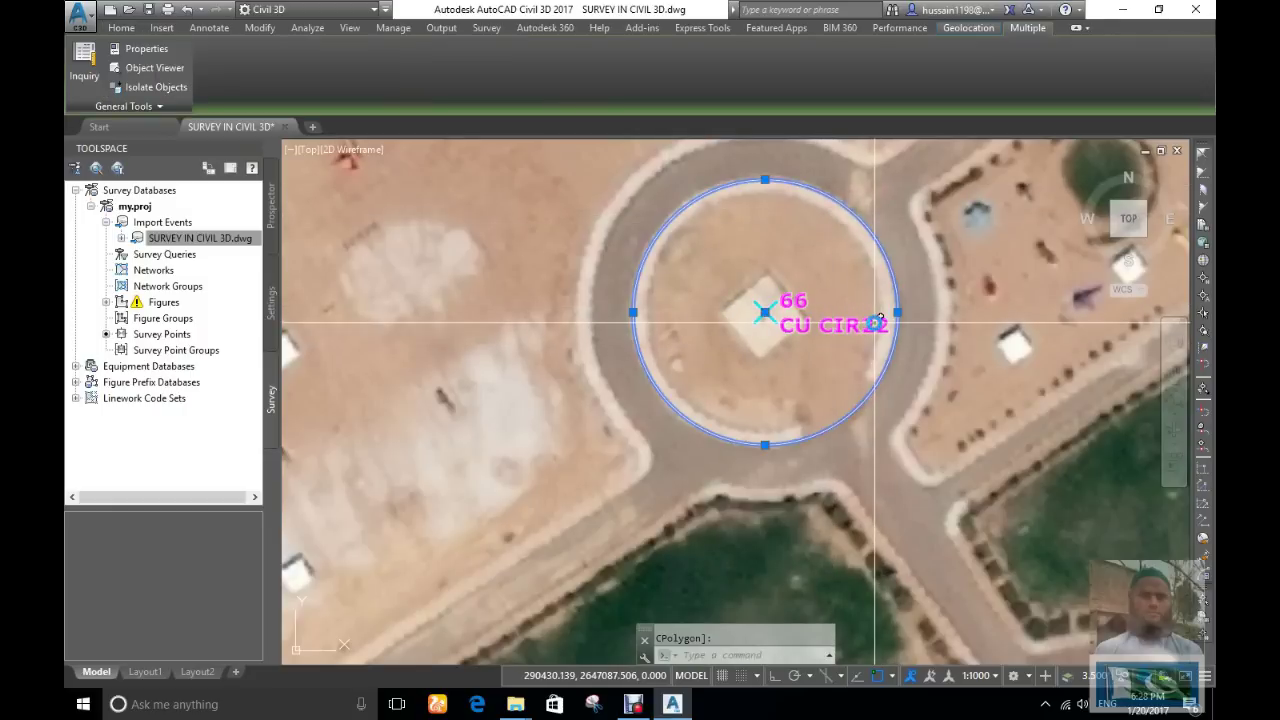
{"action": "key", "text": "Escape"}
{"action": "scroll", "coordinate": [832, 214], "scroll_direction": "down", "scroll_amount": 8}
{"action": "scroll", "coordinate": [474, 651], "scroll_direction": "up", "scroll_amount": 8}
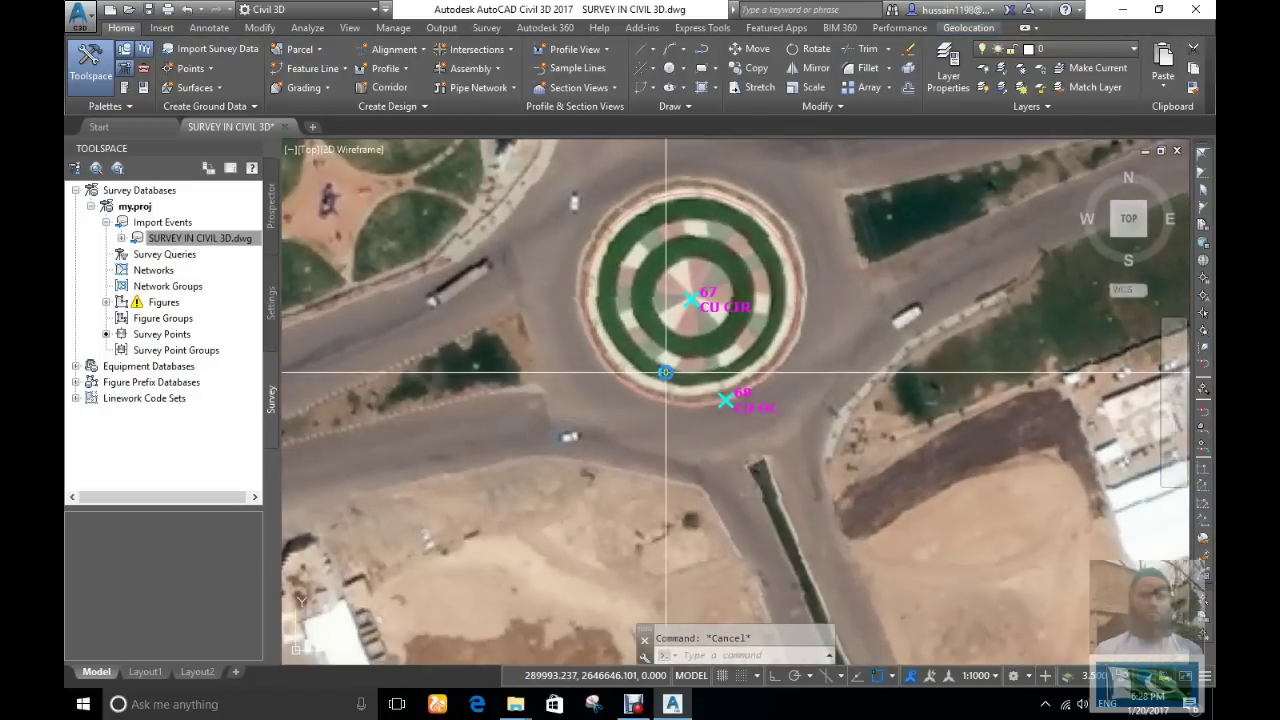
{"action": "scroll", "coordinate": [695, 200], "scroll_direction": "up", "scroll_amount": 2}
{"action": "mouse_move", "coordinate": [686, 363]}
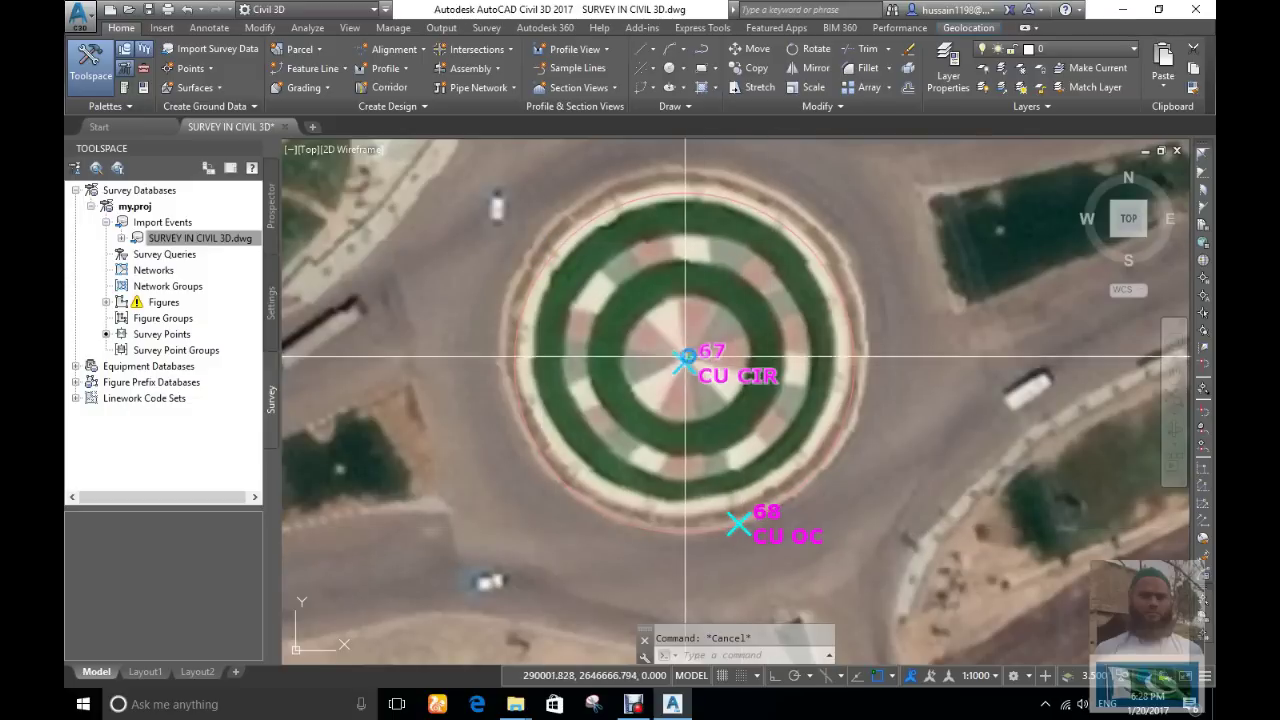
Examine the coded points on the ringed and small roundabouts and the arc example in the curve segment codes diagram.
{"action": "scroll", "coordinate": [697, 355], "scroll_direction": "up", "scroll_amount": 1}
{"action": "scroll", "coordinate": [706, 343], "scroll_direction": "down", "scroll_amount": 3}
{"action": "scroll", "coordinate": [711, 313], "scroll_direction": "up", "scroll_amount": 2}
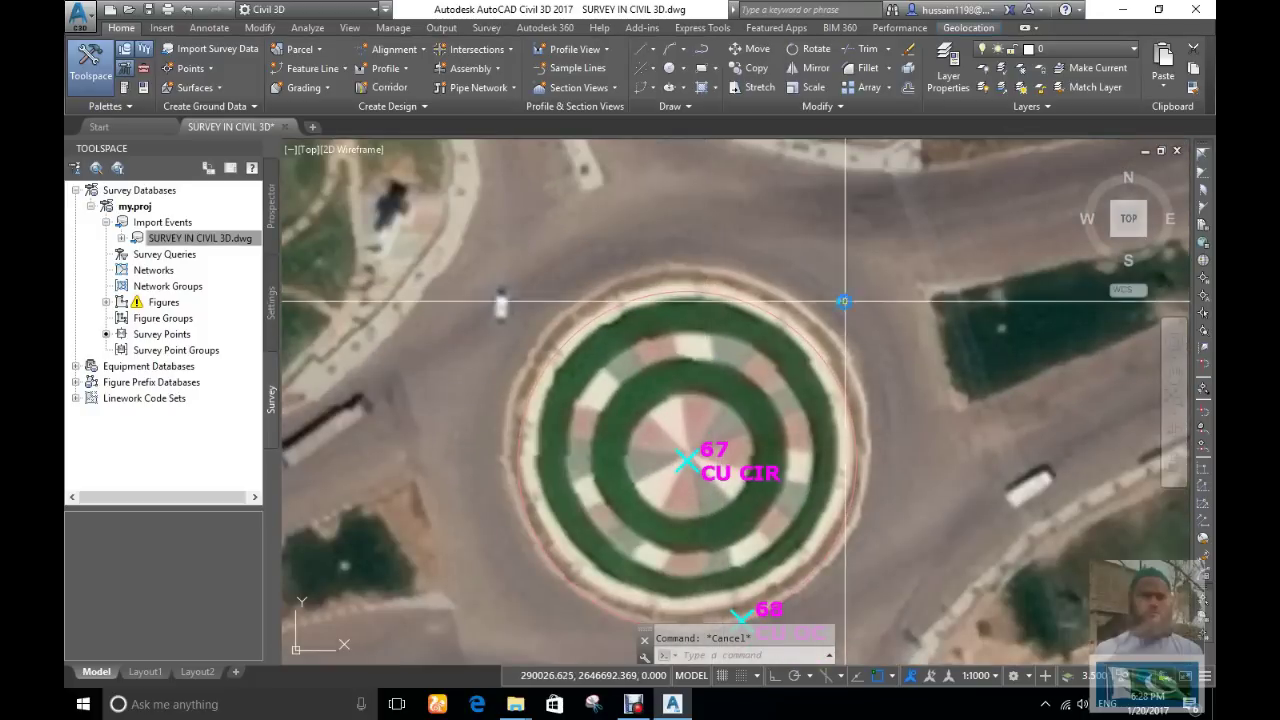
{"action": "scroll", "coordinate": [848, 300], "scroll_direction": "down", "scroll_amount": 6}
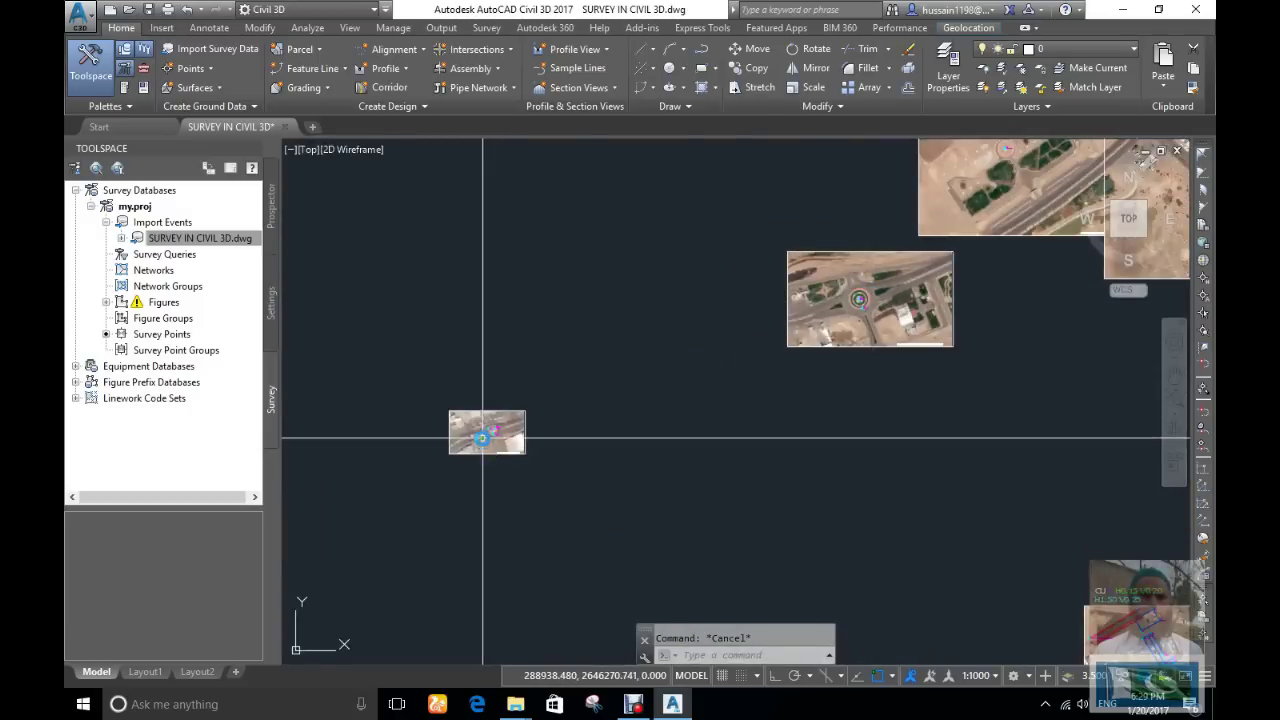
{"action": "scroll", "coordinate": [492, 422], "scroll_direction": "up", "scroll_amount": 8}
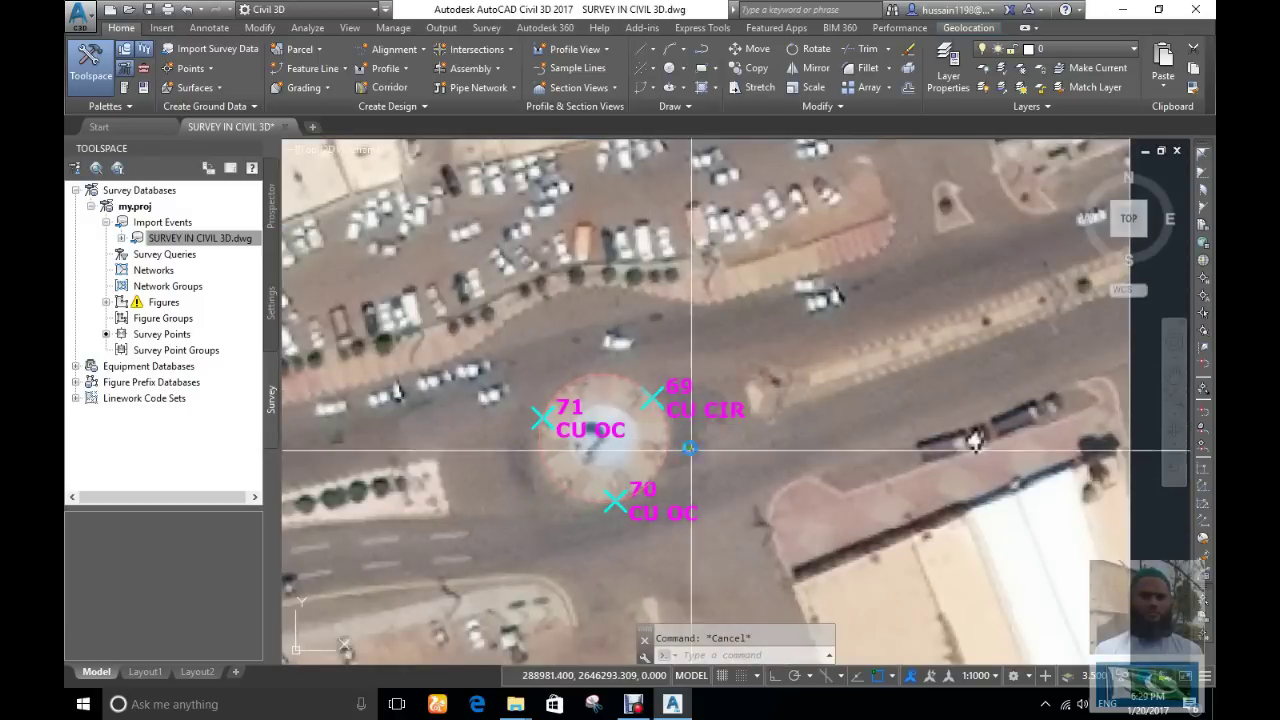
{"action": "scroll", "coordinate": [685, 447], "scroll_direction": "up", "scroll_amount": 2}
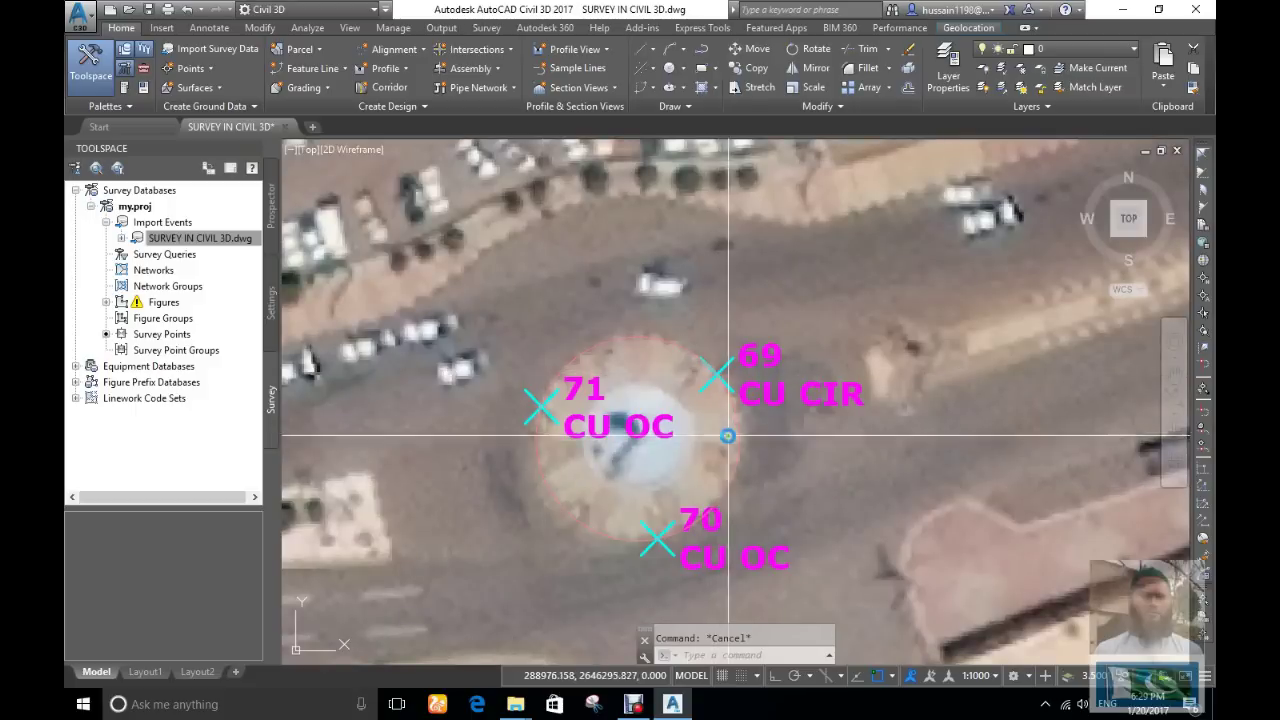
{"action": "scroll", "coordinate": [614, 350], "scroll_direction": "down", "scroll_amount": 6}
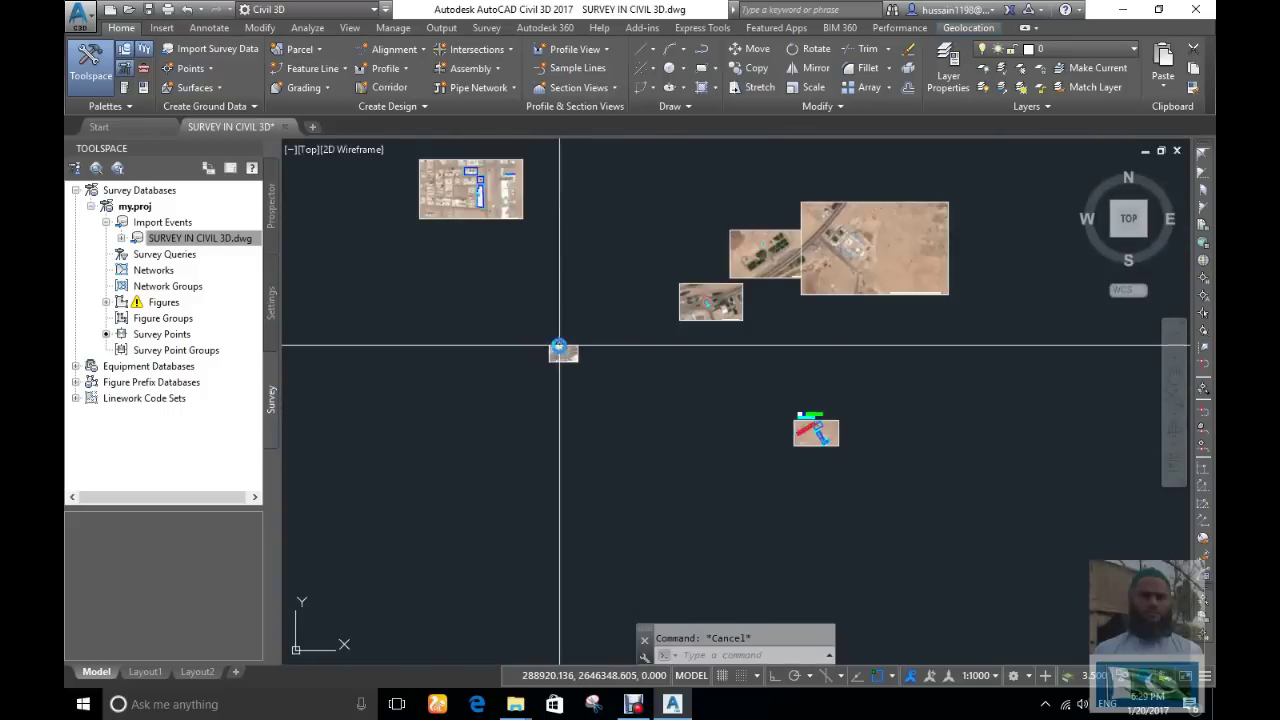
{"action": "scroll", "coordinate": [561, 348], "scroll_direction": "down", "scroll_amount": 2}
{"action": "scroll", "coordinate": [657, 277], "scroll_direction": "up", "scroll_amount": 2}
{"action": "scroll", "coordinate": [634, 349], "scroll_direction": "down", "scroll_amount": 2}
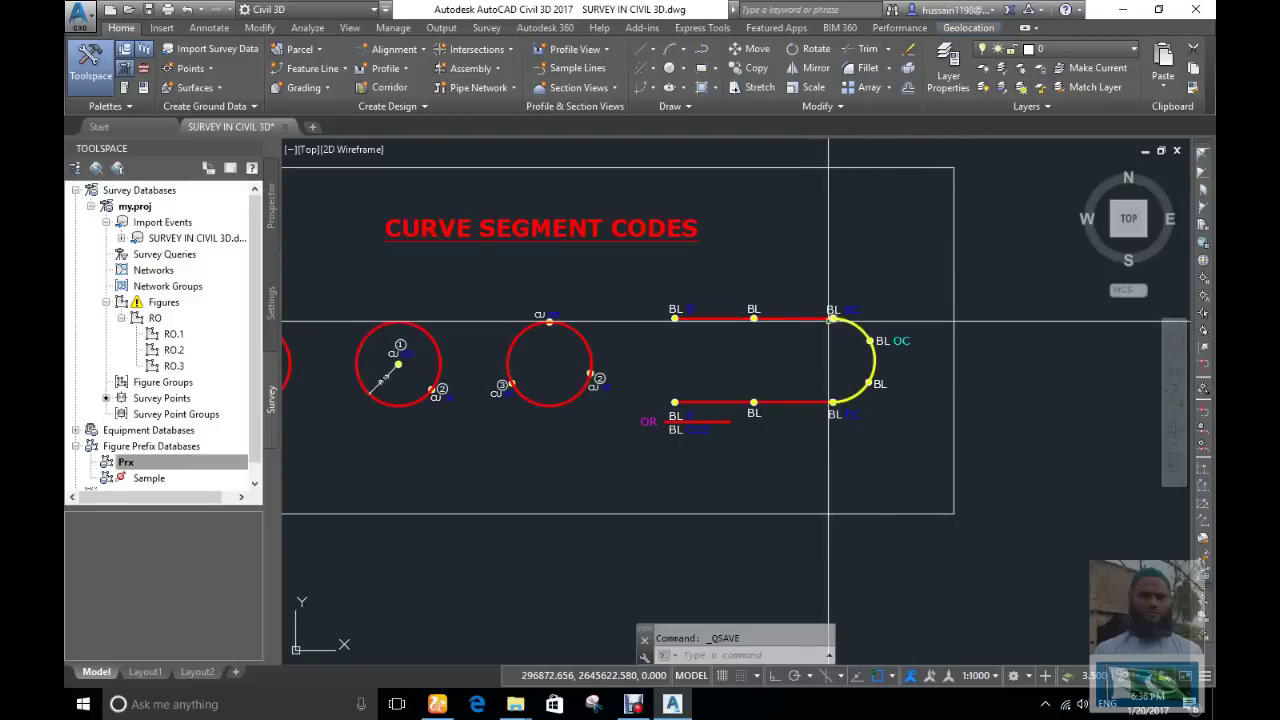
Start manual point creation and place a CU BC point on the highway median beside the green park area.
{"action": "scroll", "coordinate": [900, 395], "scroll_direction": "down", "scroll_amount": 5}
{"action": "scroll", "coordinate": [916, 395], "scroll_direction": "down", "scroll_amount": 3}
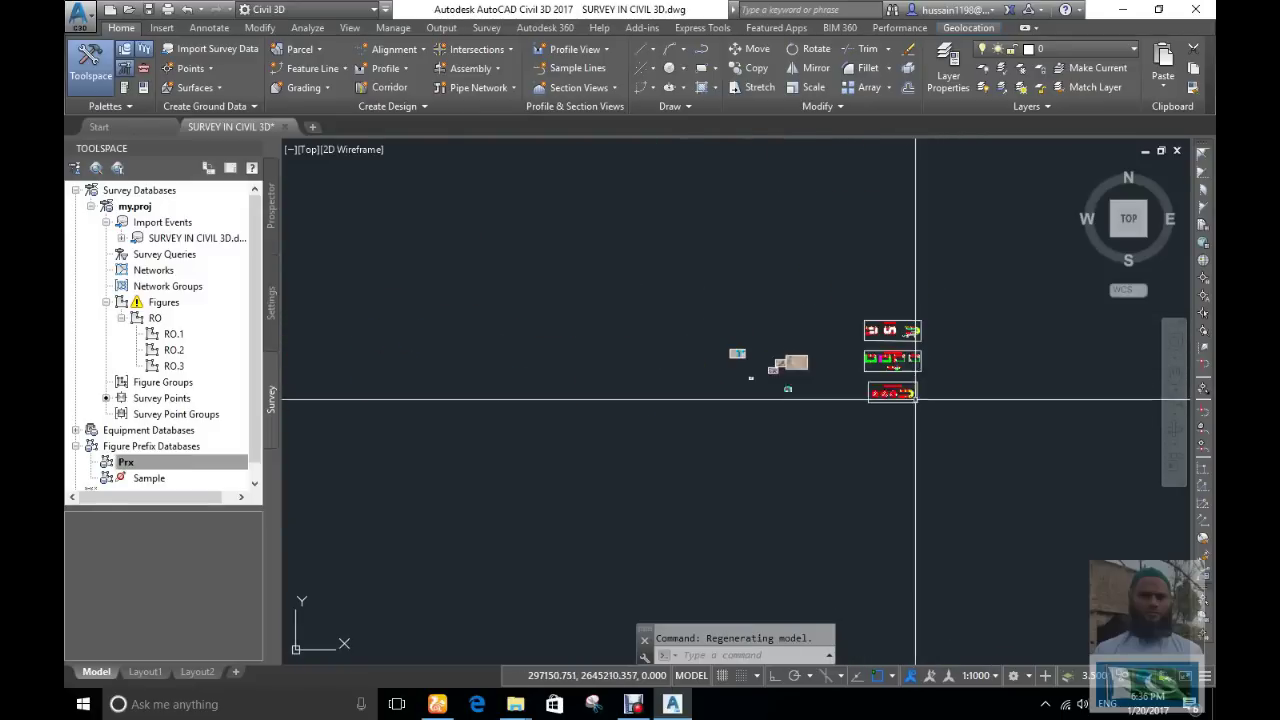
{"action": "left_click", "coordinate": [195, 70]}
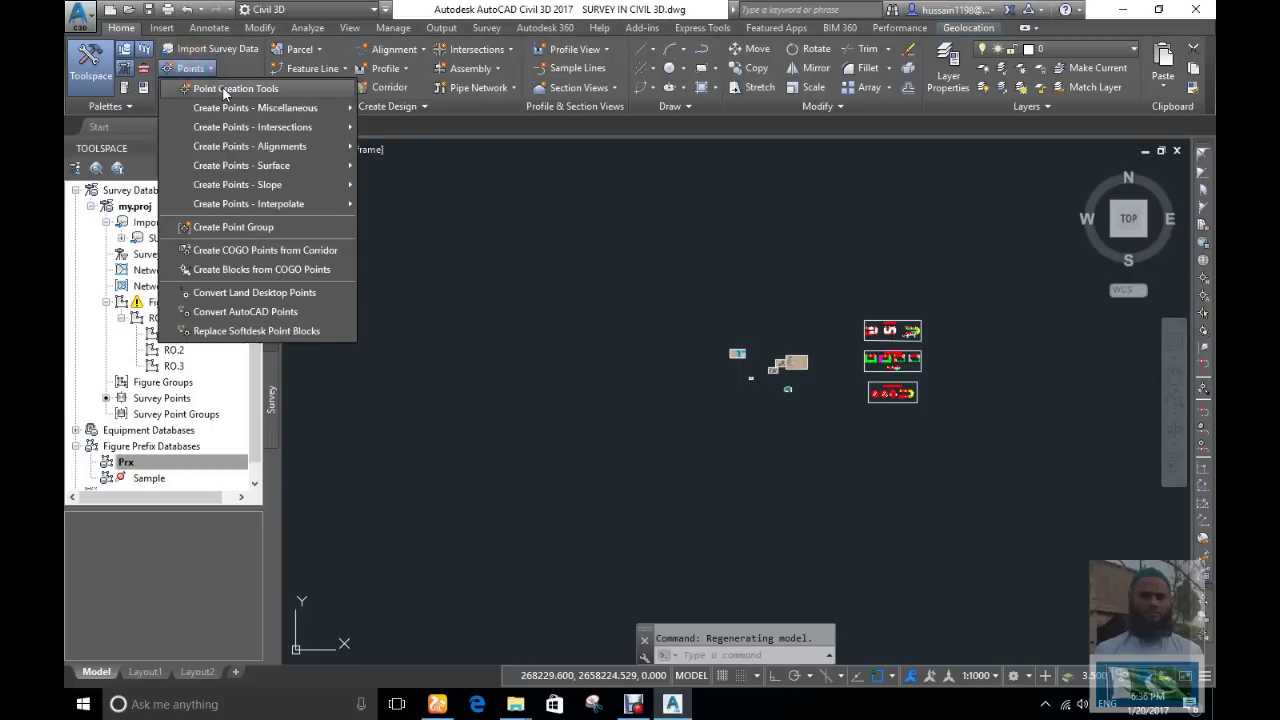
{"action": "left_click", "coordinate": [230, 88]}
{"action": "left_click", "coordinate": [113, 40]}
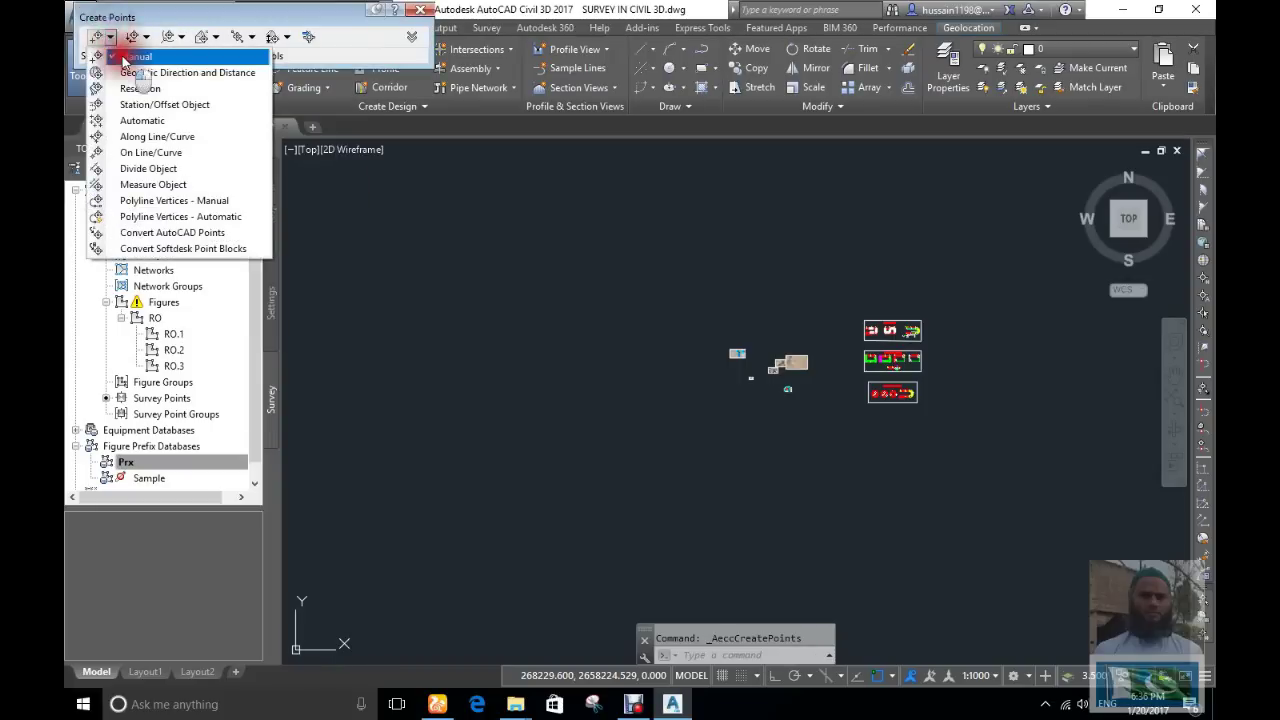
{"action": "left_click", "coordinate": [140, 54]}
{"action": "scroll", "coordinate": [647, 280], "scroll_direction": "up", "scroll_amount": 5}
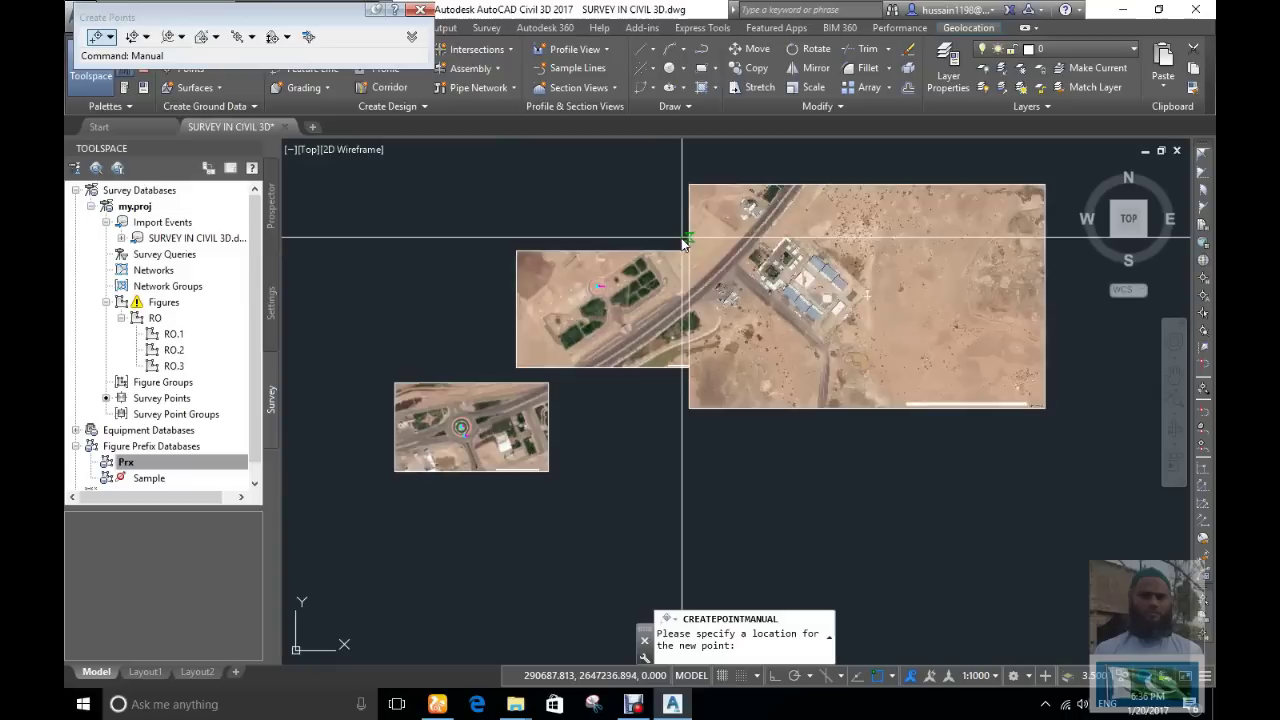
{"action": "scroll", "coordinate": [683, 280], "scroll_direction": "up", "scroll_amount": 3}
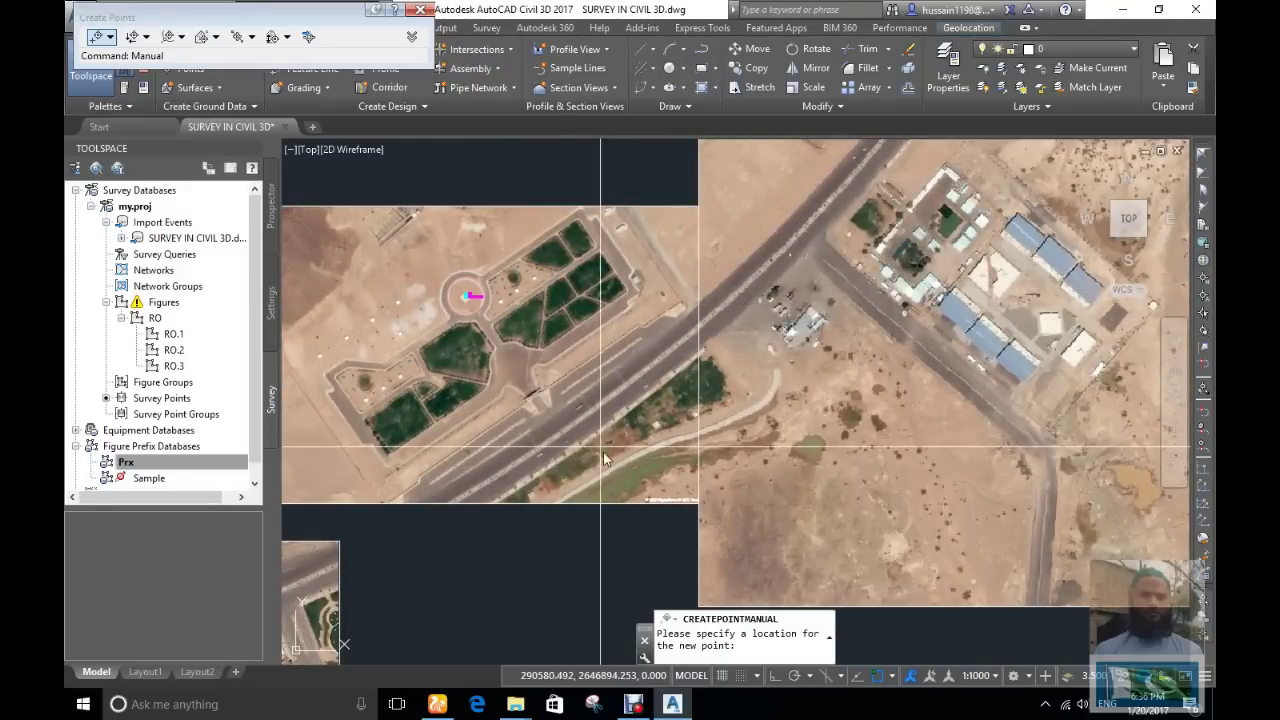
{"action": "scroll", "coordinate": [592, 415], "scroll_direction": "up", "scroll_amount": 4}
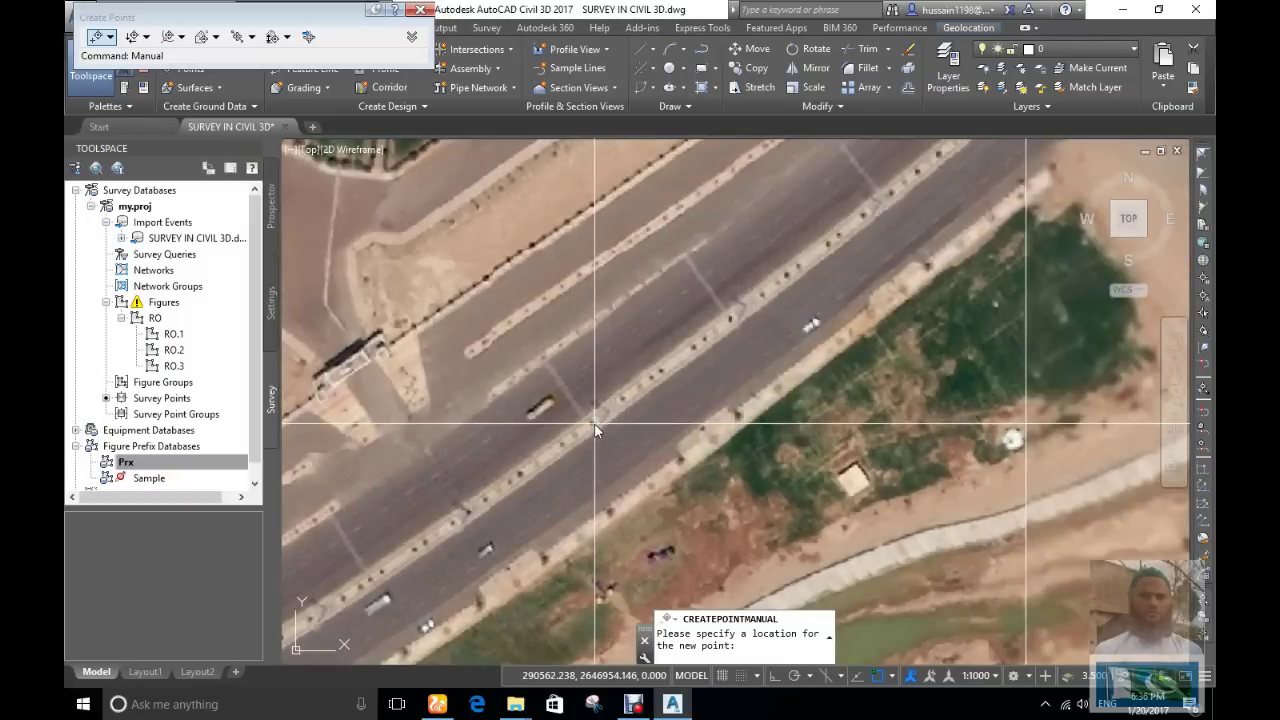
{"action": "left_click", "coordinate": [591, 424]}
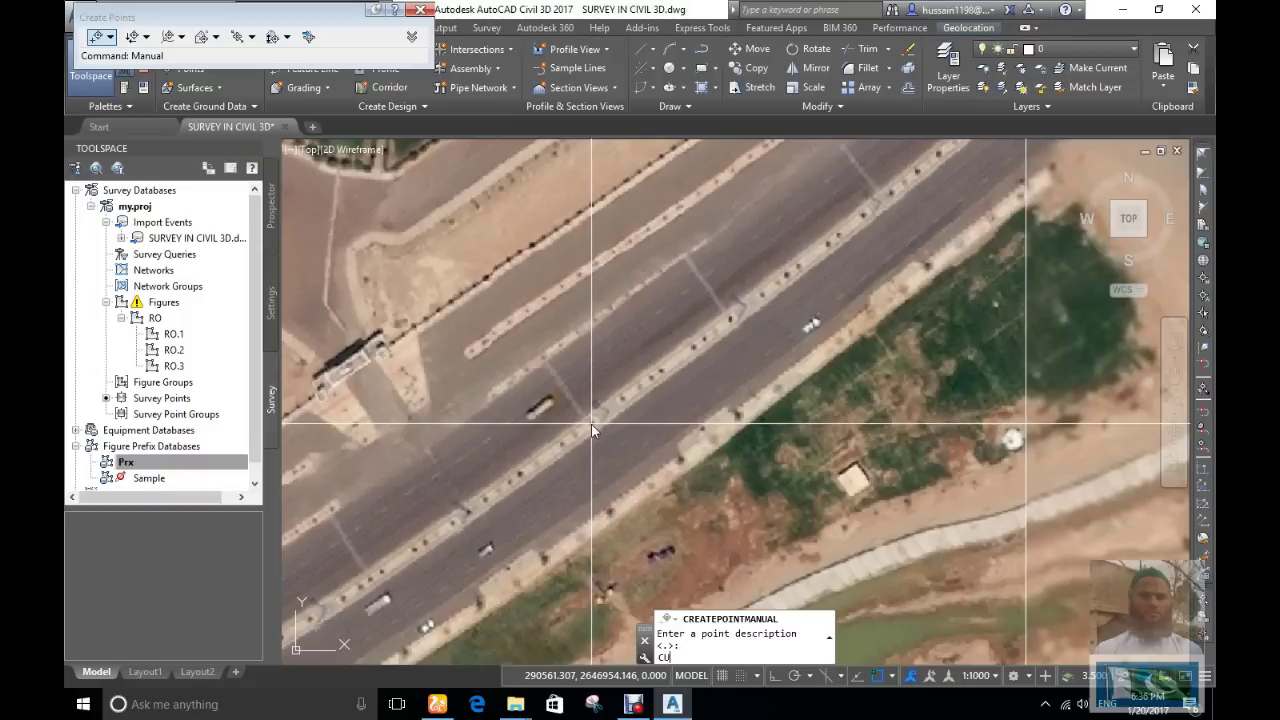
{"action": "type", "text": "CU BC"}
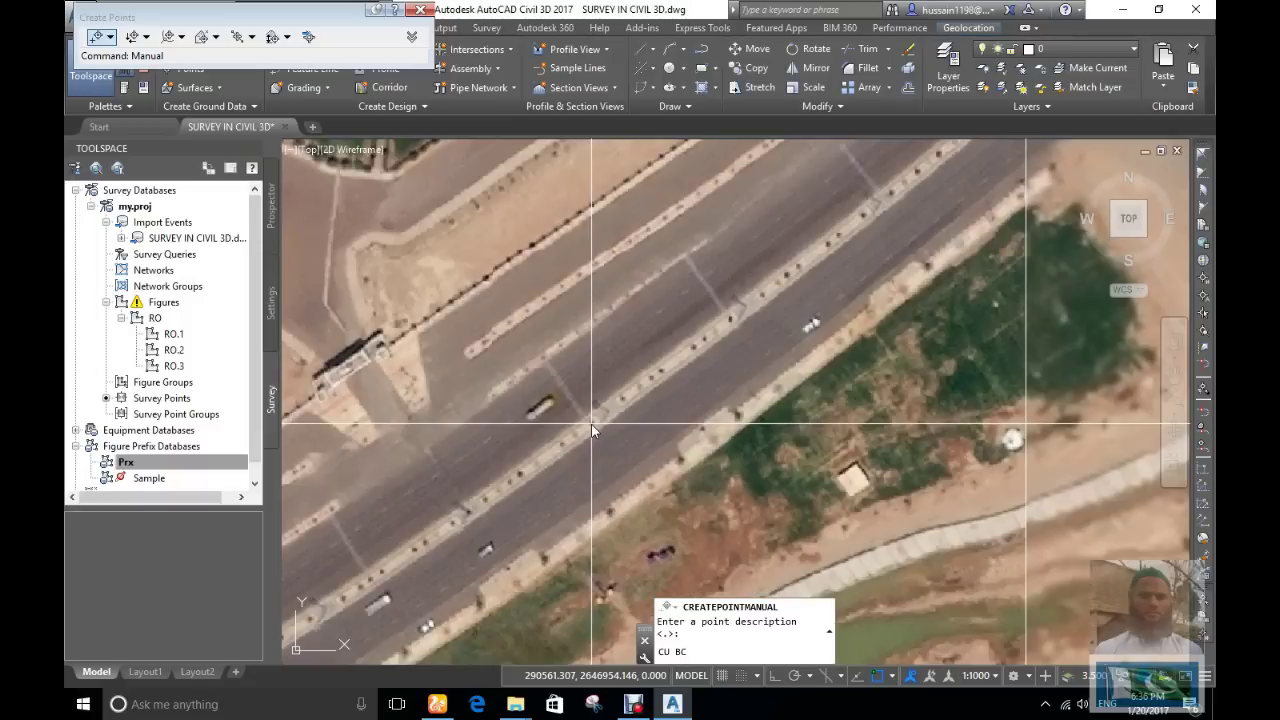
{"action": "key", "text": "Return"}
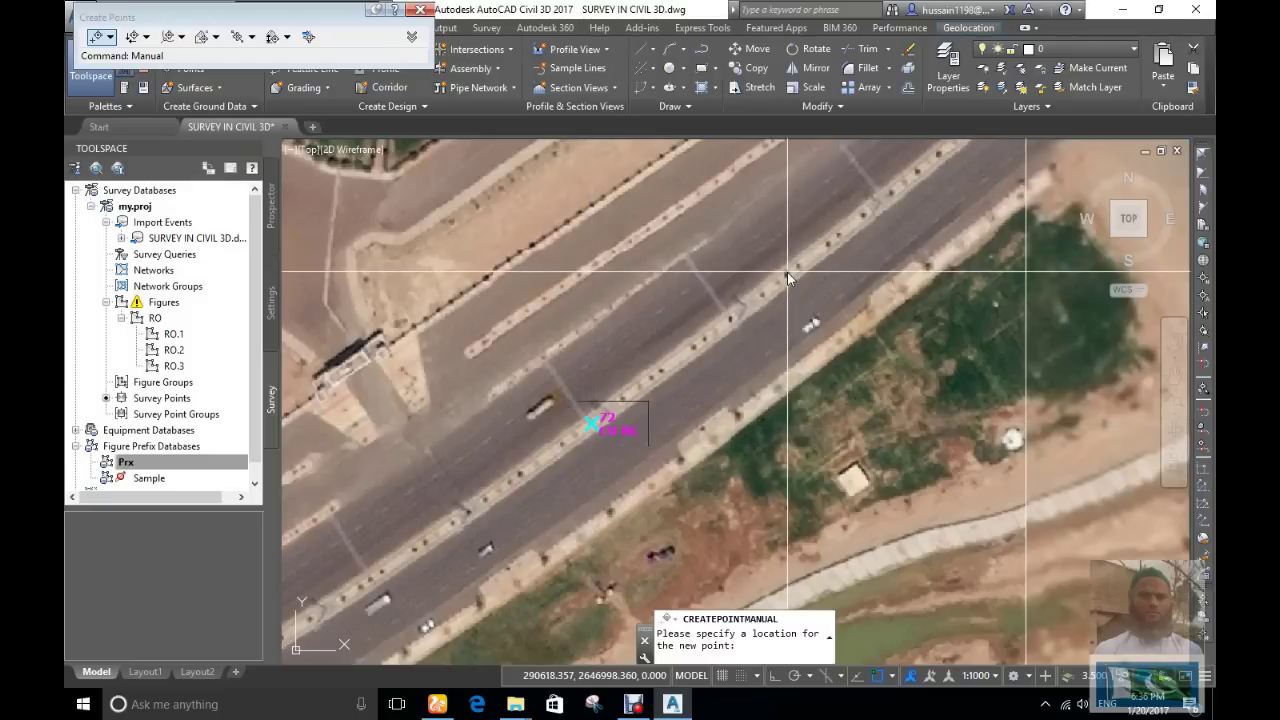
Place two CU OC points along the highway median, northeast of the CU BC point.
{"action": "left_click", "coordinate": [788, 275]}
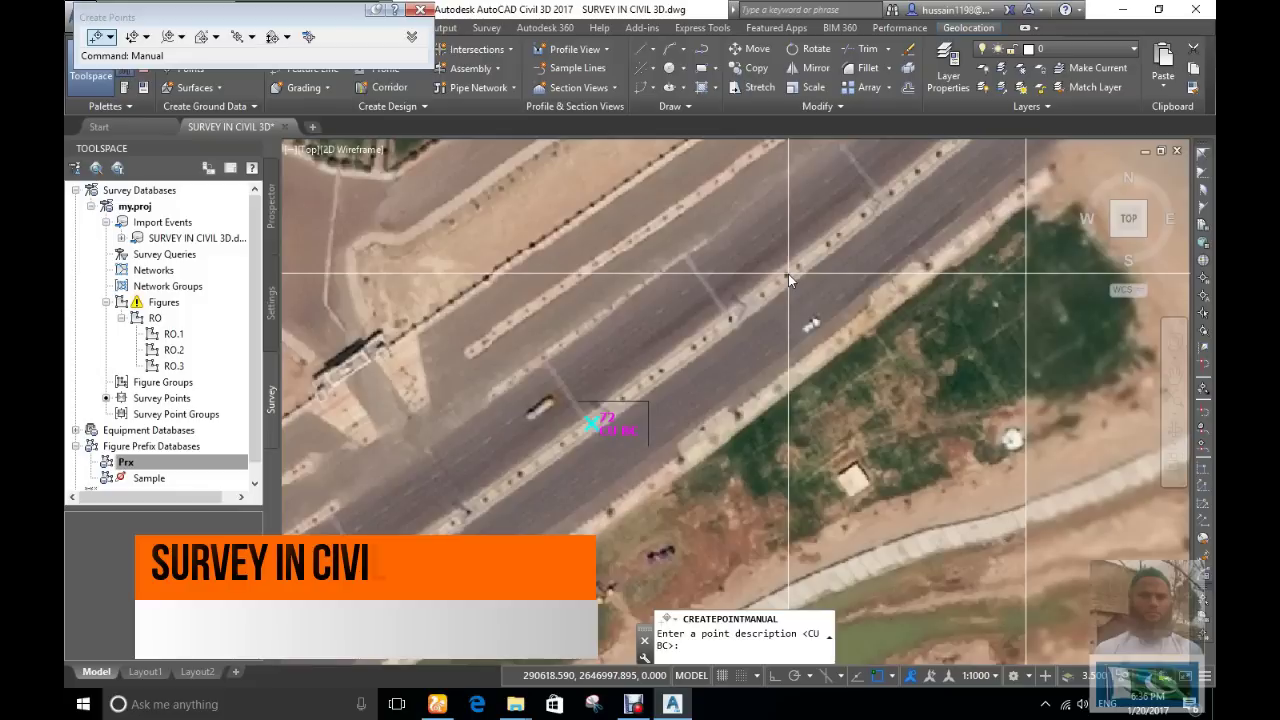
{"action": "type", "text": "c"}
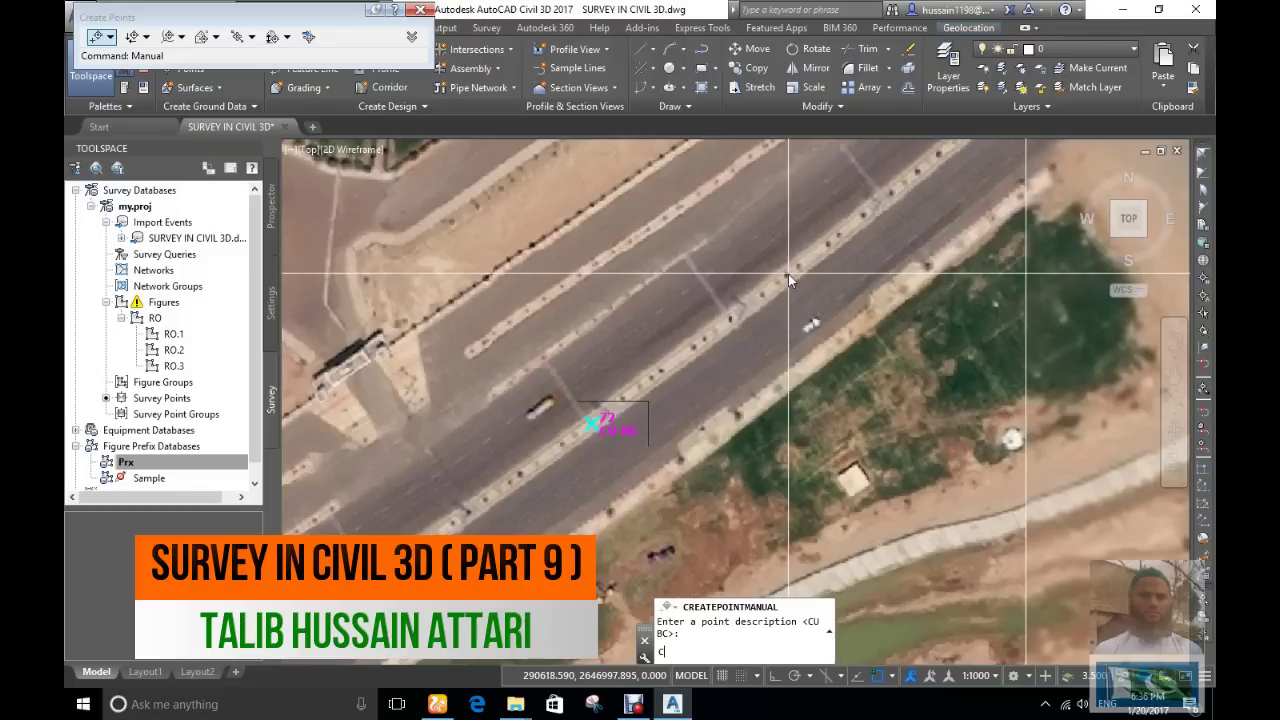
{"action": "type", "text": "u BC"}
{"action": "key", "text": "Return"}
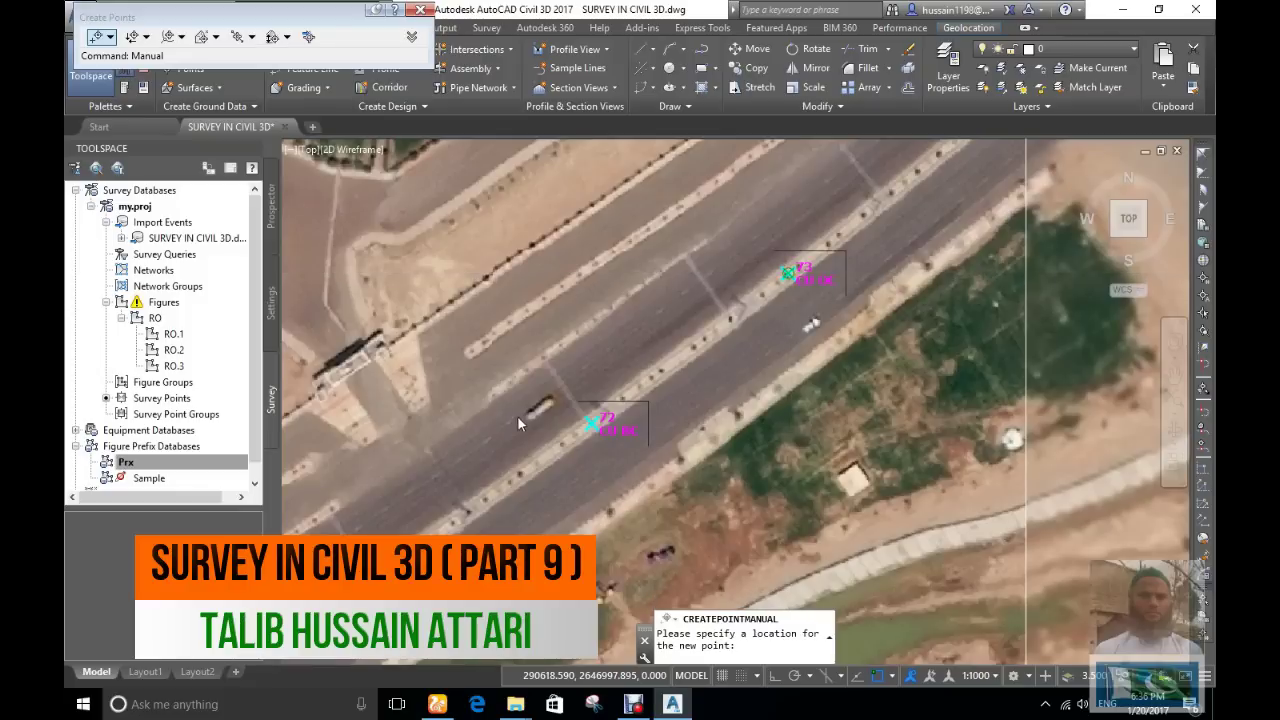
{"action": "scroll", "coordinate": [752, 302], "scroll_direction": "down", "scroll_amount": 1}
{"action": "left_click", "coordinate": [801, 244]}
{"action": "key", "text": "Return"}
Continue along the median with two more CU OC points, one by the side-road junction and one farther northeast.
{"action": "scroll", "coordinate": [792, 307], "scroll_direction": "down", "scroll_amount": 5}
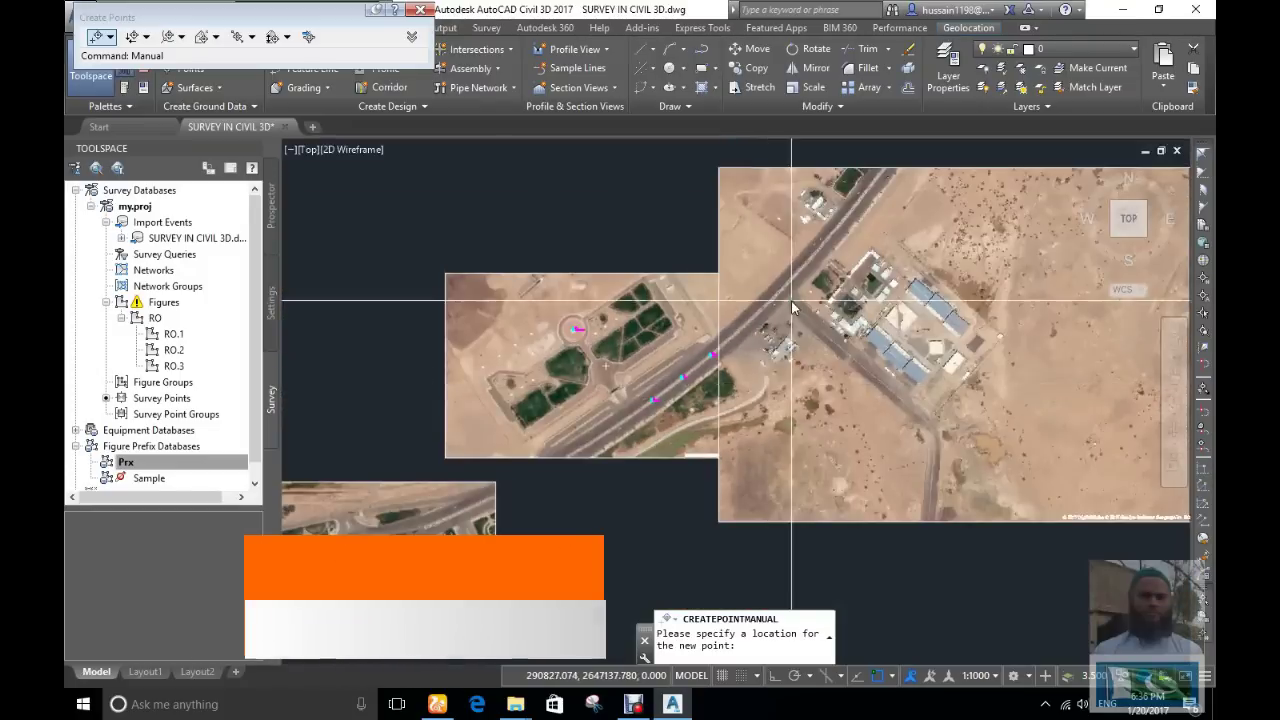
{"action": "scroll", "coordinate": [792, 307], "scroll_direction": "up", "scroll_amount": 10}
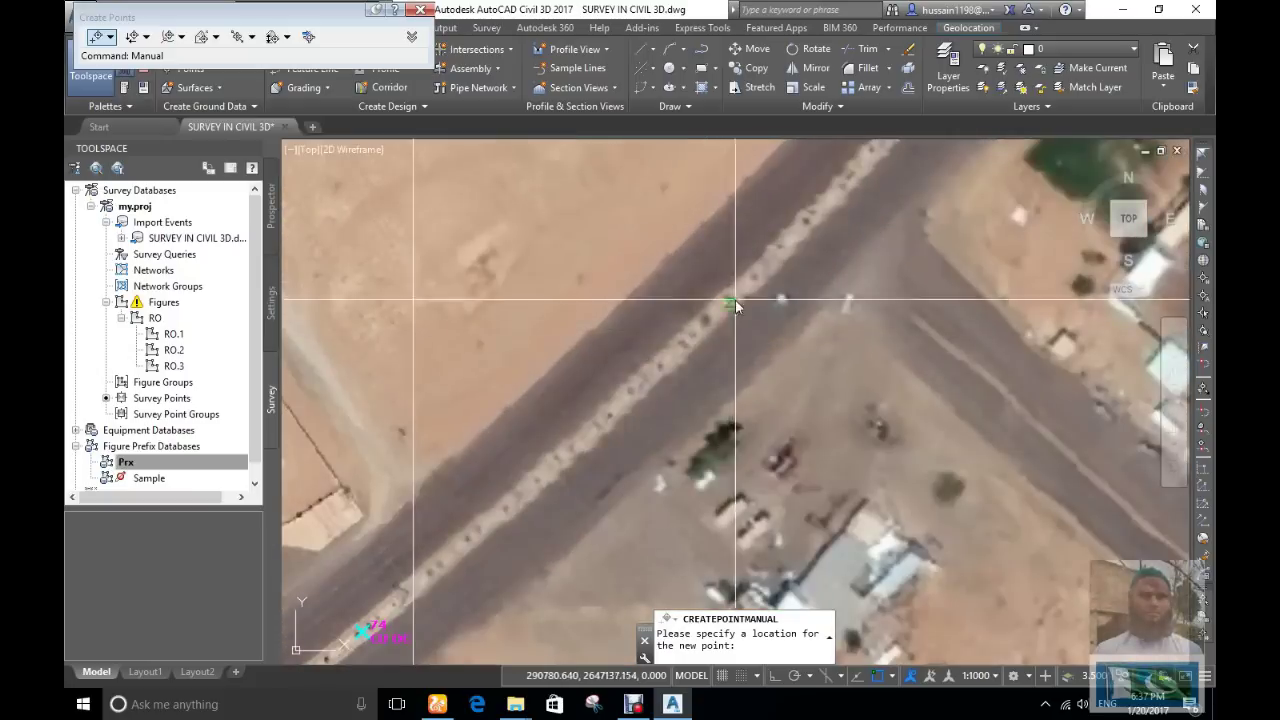
{"action": "key", "text": "Return"}
{"action": "scroll", "coordinate": [488, 470], "scroll_direction": "down", "scroll_amount": 2}
{"action": "scroll", "coordinate": [556, 483], "scroll_direction": "down", "scroll_amount": 3}
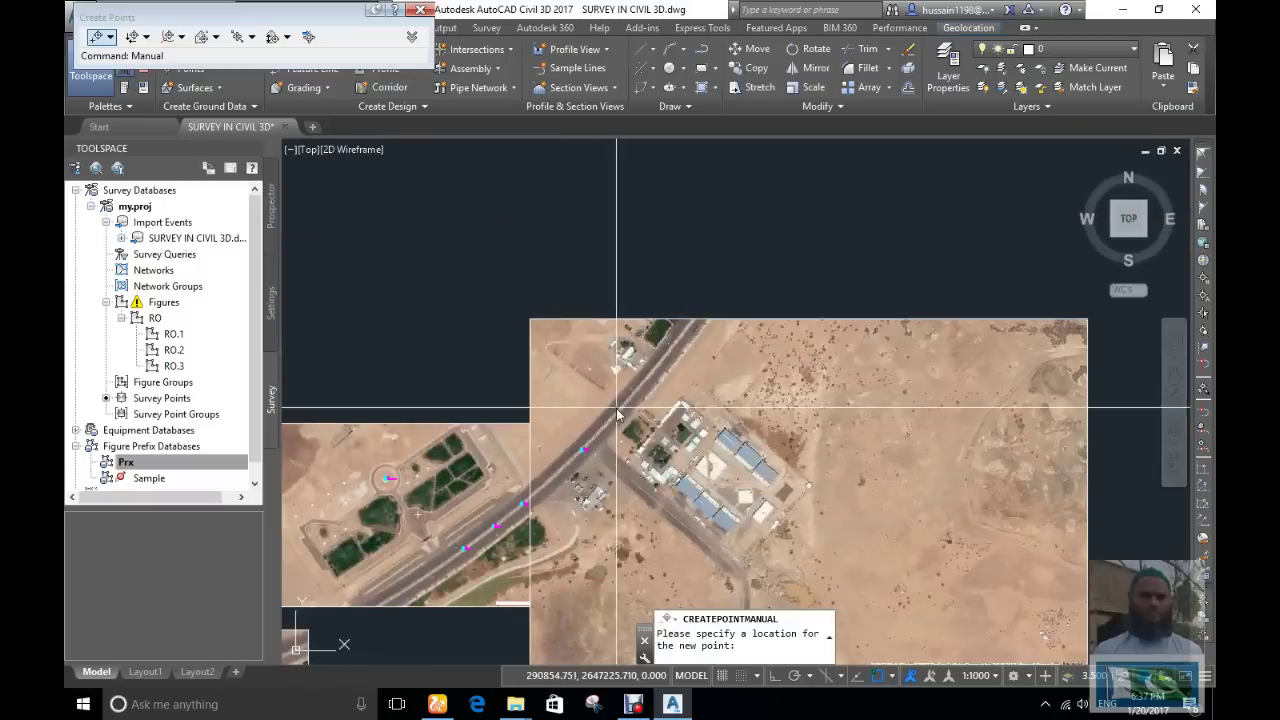
{"action": "scroll", "coordinate": [649, 375], "scroll_direction": "up", "scroll_amount": 4}
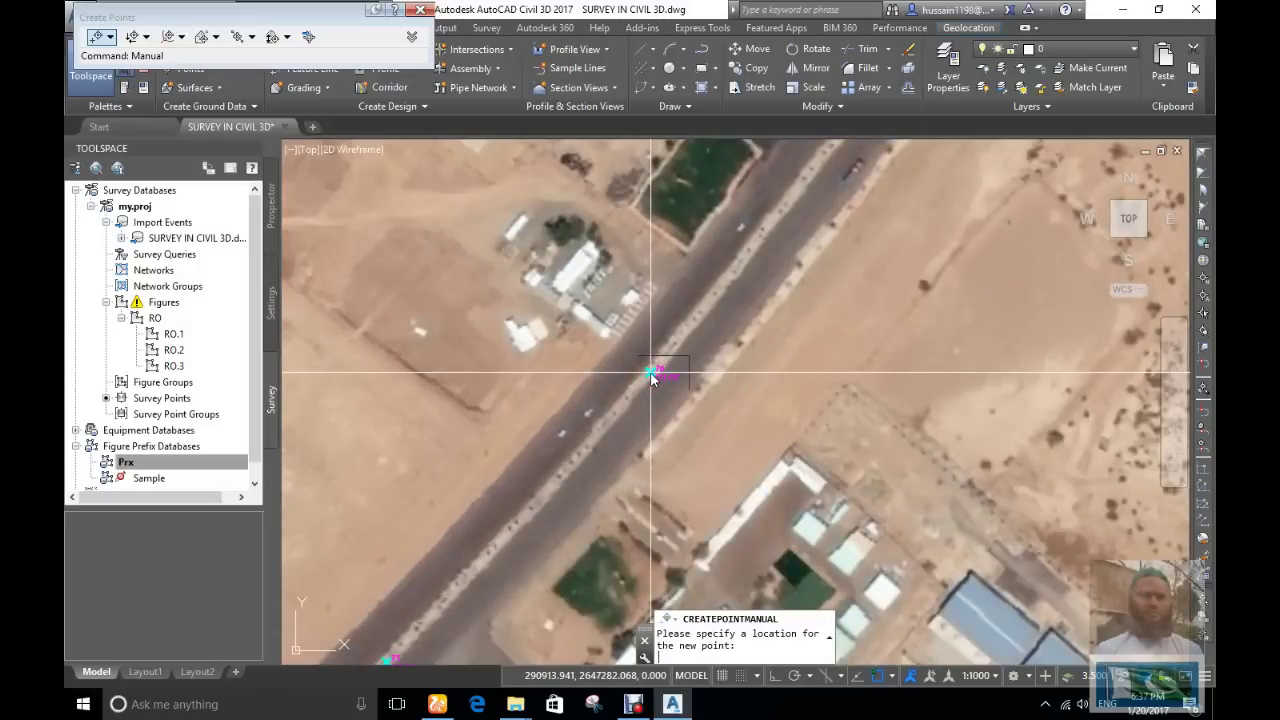
Place a CU EC point on the median beside the green field near the image's northern edge and finish point creation.
{"action": "scroll", "coordinate": [651, 378], "scroll_direction": "down", "scroll_amount": 3}
{"action": "scroll", "coordinate": [705, 314], "scroll_direction": "up", "scroll_amount": 5}
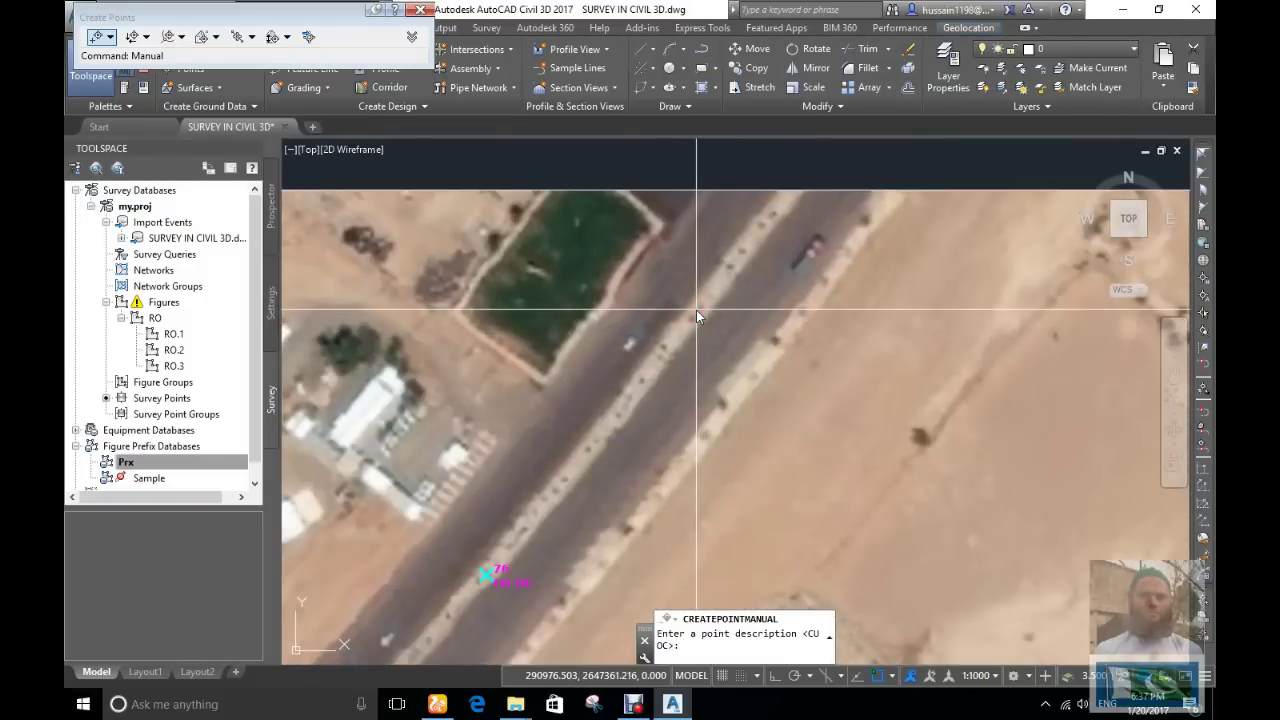
{"action": "type", "text": "CU EC"}
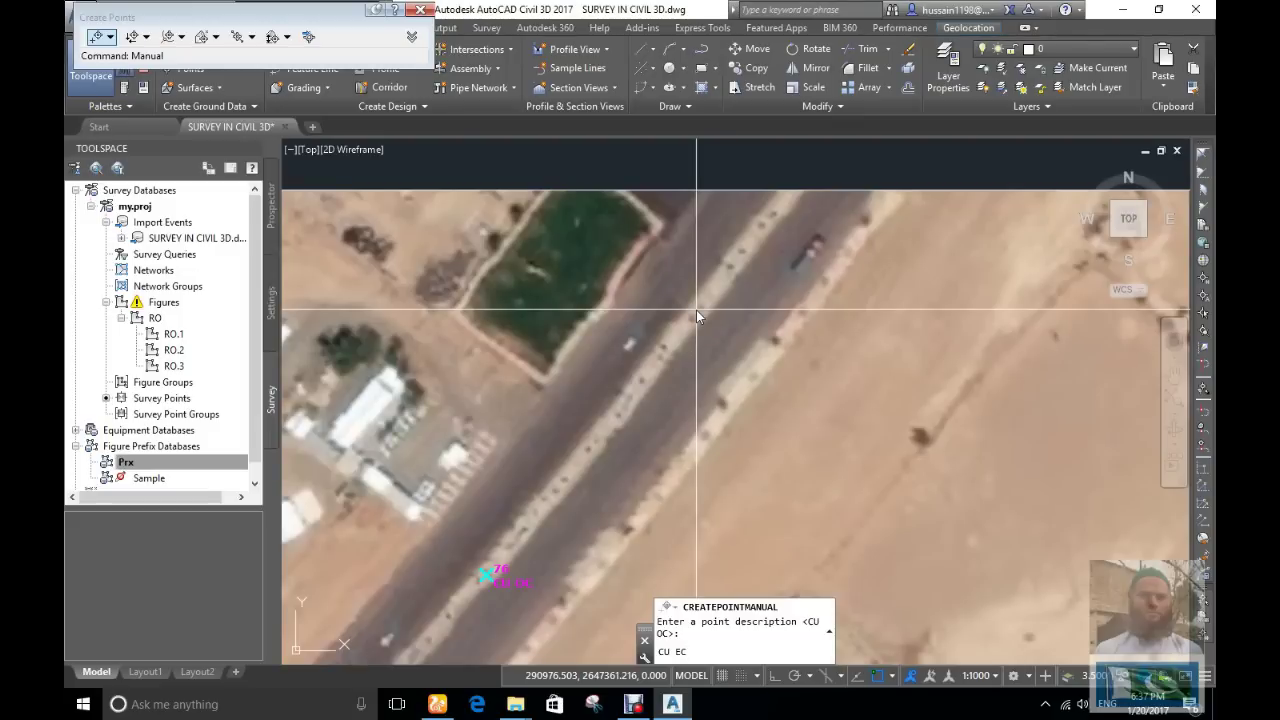
{"action": "key", "text": "Return"}
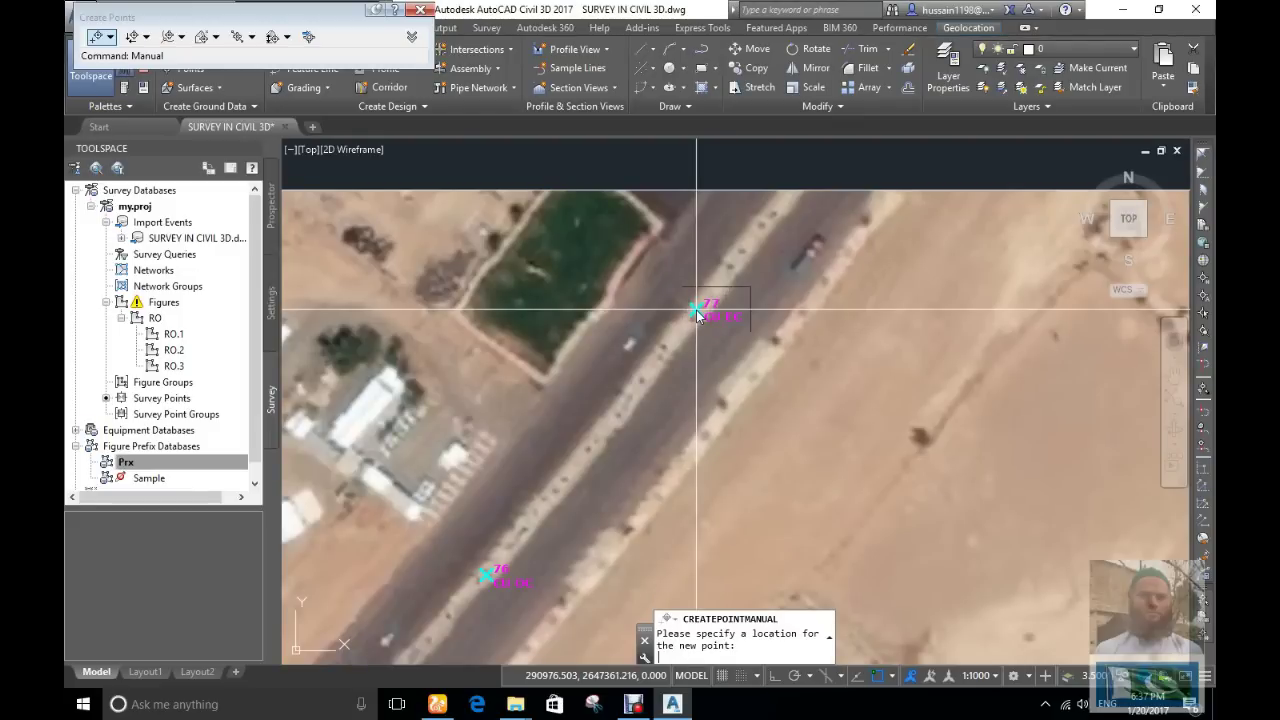
{"action": "scroll", "coordinate": [820, 300], "scroll_direction": "down", "scroll_amount": 8}
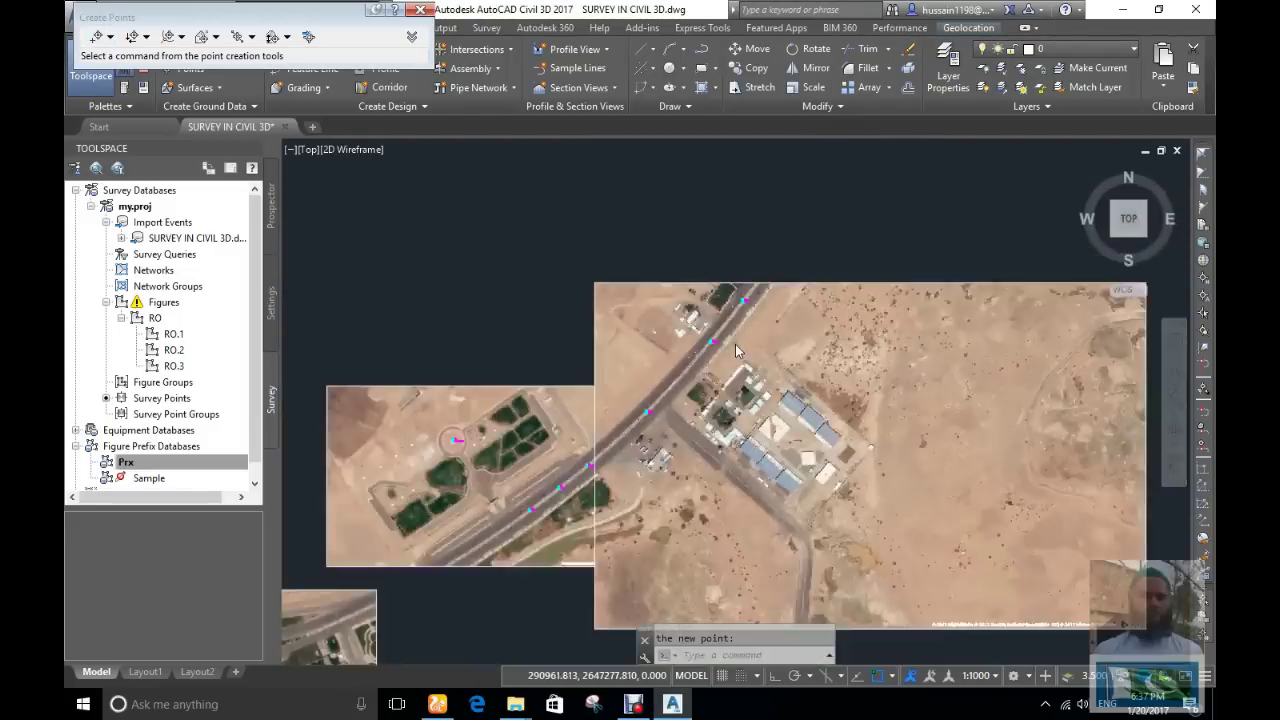
Re-import the SURVEY IN CIVIL 3D.dwg import event with the Prx figure prefix database and linework processing, using all points.
{"action": "left_click", "coordinate": [104, 303]}
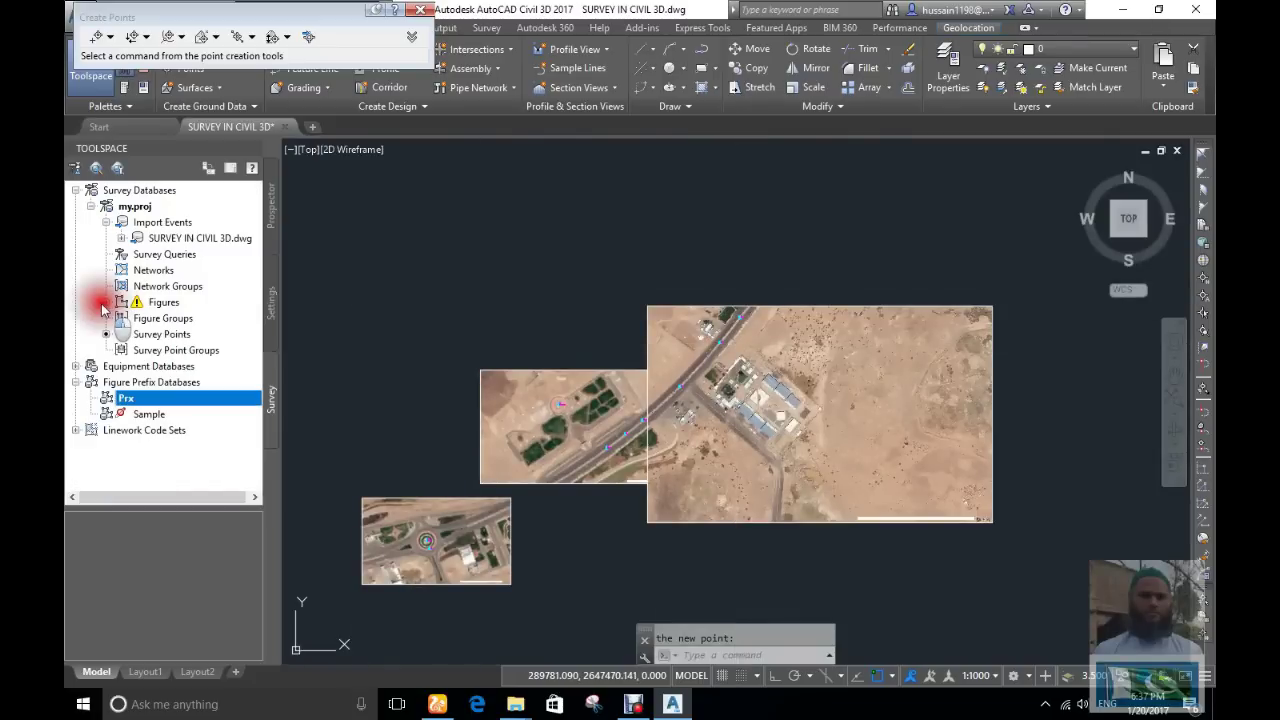
{"action": "right_click", "coordinate": [180, 238]}
{"action": "left_click", "coordinate": [225, 271]}
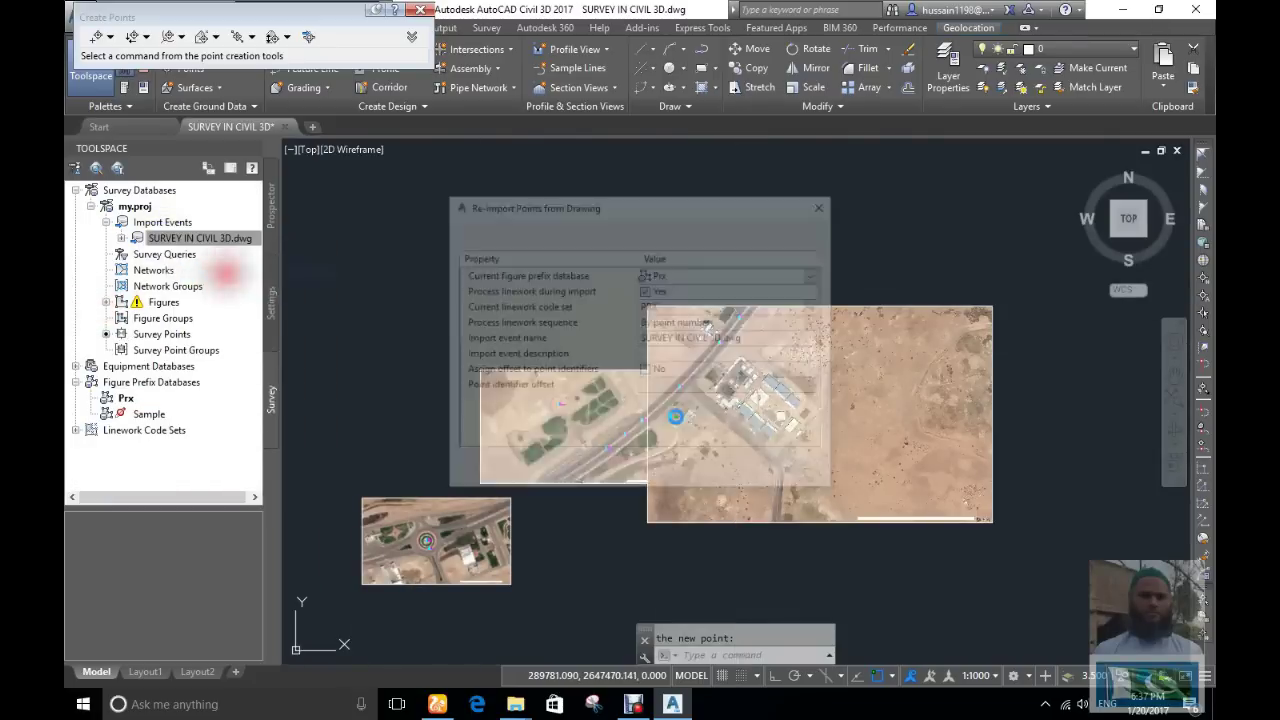
{"action": "left_click", "coordinate": [652, 474]}
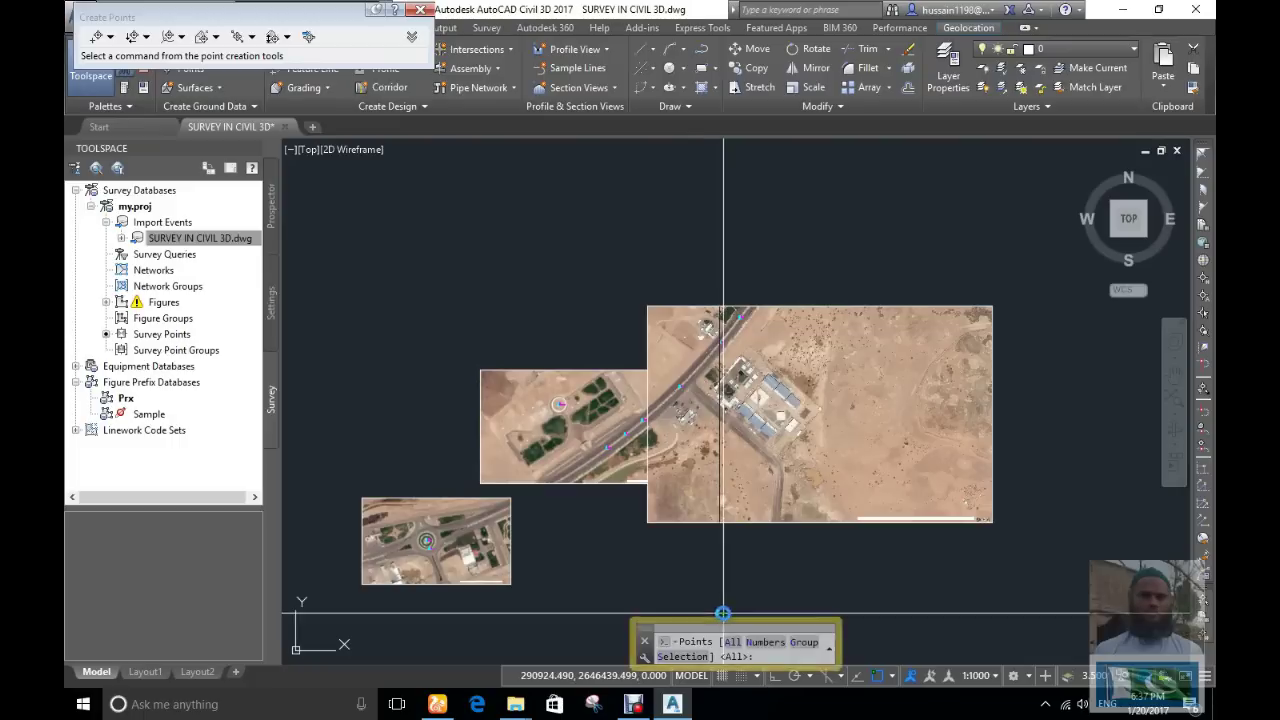
{"action": "left_click", "coordinate": [735, 645]}
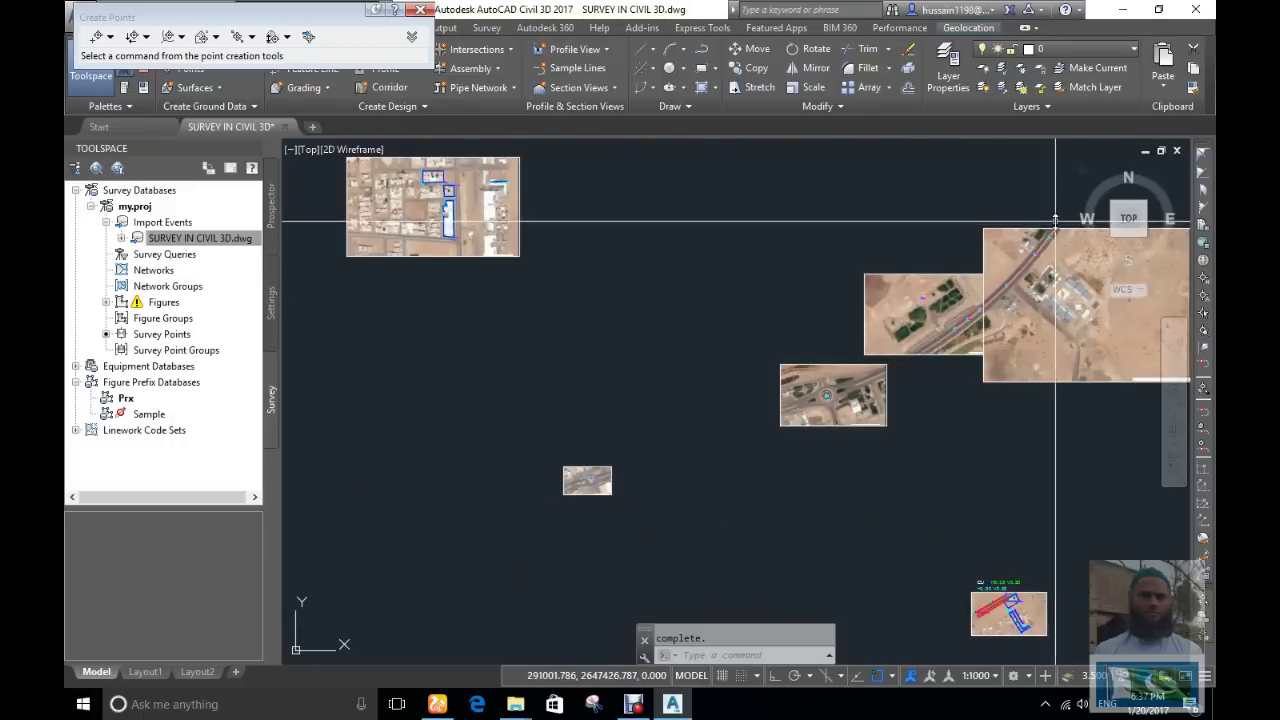
Select the CU figure on the highway median and inspect its course through the points from CU BC onward.
{"action": "scroll", "coordinate": [1055, 232], "scroll_direction": "up", "scroll_amount": 4}
{"action": "scroll", "coordinate": [1059, 240], "scroll_direction": "up", "scroll_amount": 2}
{"action": "scroll", "coordinate": [657, 323], "scroll_direction": "up", "scroll_amount": 2}
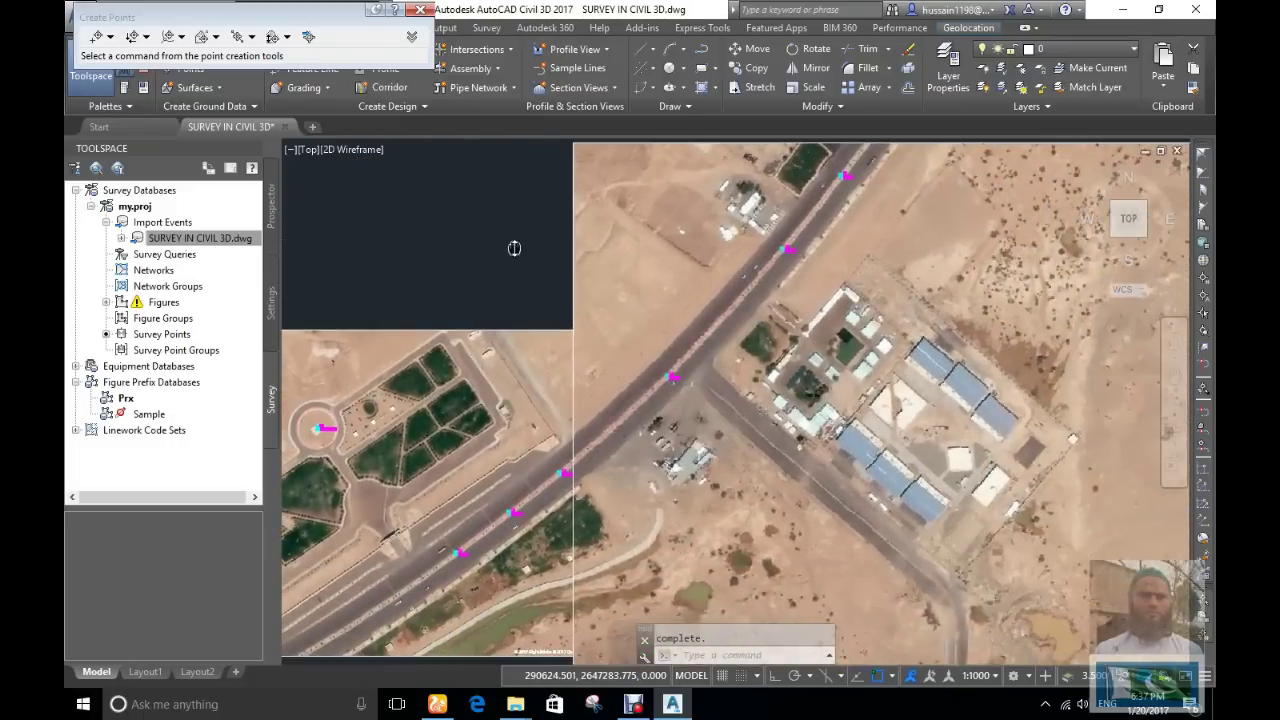
{"action": "scroll", "coordinate": [612, 410], "scroll_direction": "up", "scroll_amount": 2}
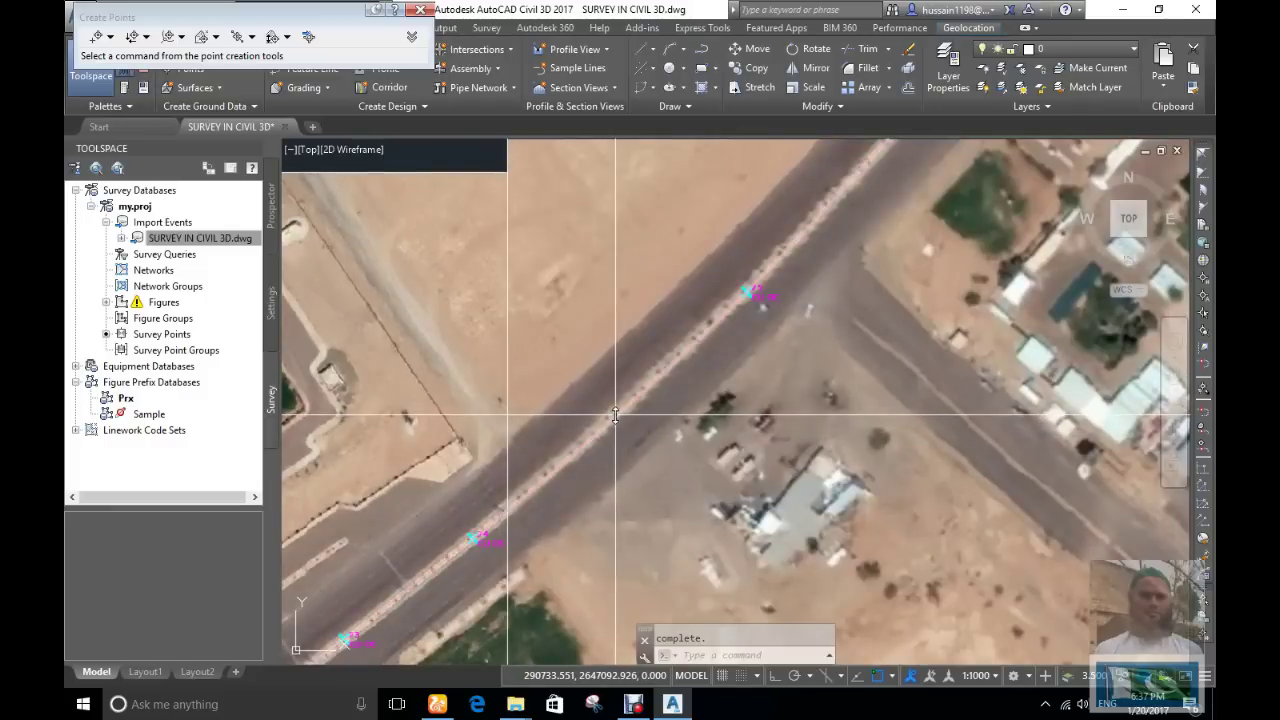
{"action": "left_click", "coordinate": [615, 422]}
{"action": "scroll", "coordinate": [506, 512], "scroll_direction": "up", "scroll_amount": 3}
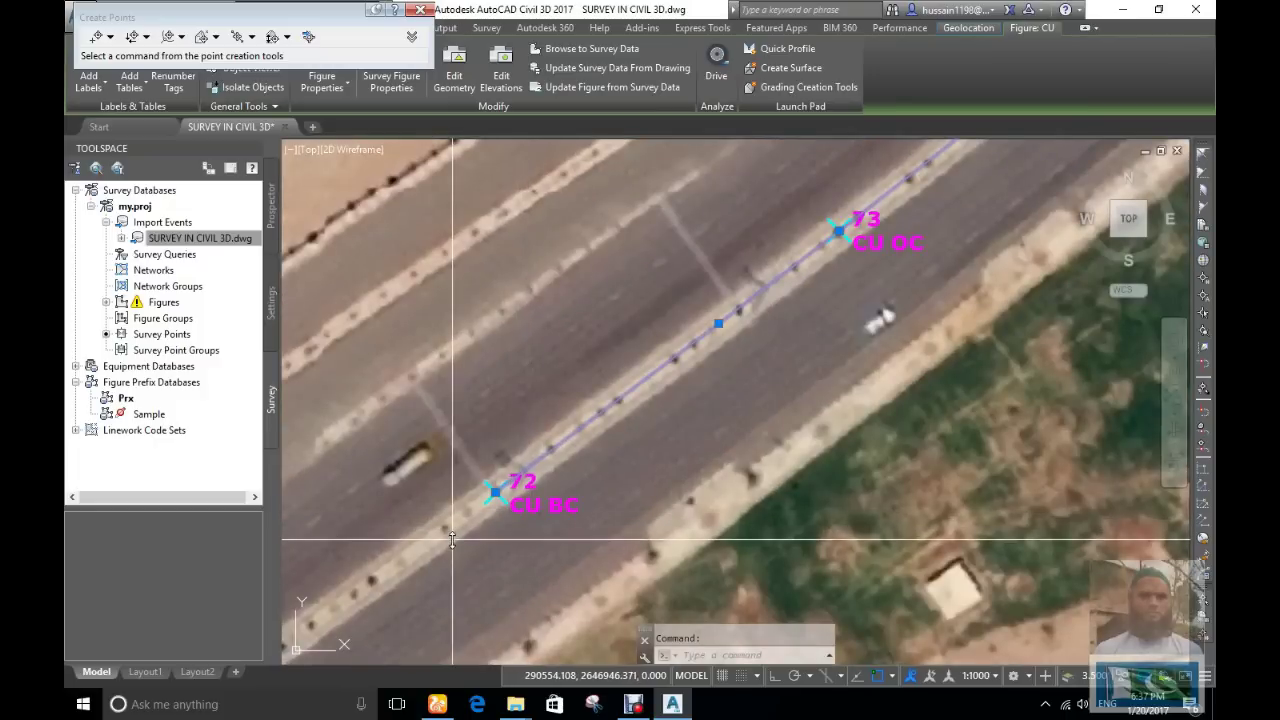
{"action": "scroll", "coordinate": [452, 552], "scroll_direction": "down", "scroll_amount": 3}
{"action": "scroll", "coordinate": [560, 478], "scroll_direction": "up", "scroll_amount": 2}
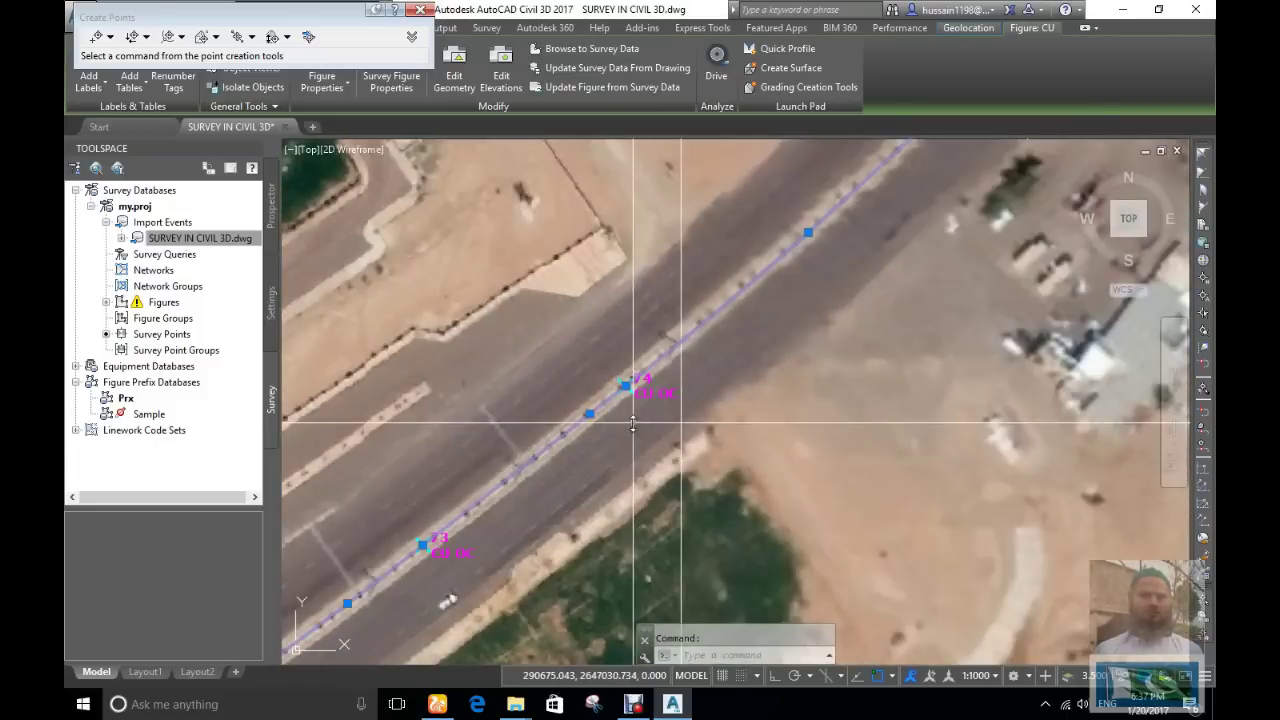
{"action": "middle_click_drag", "start_coordinate": [802, 311], "coordinate": [447, 596]}
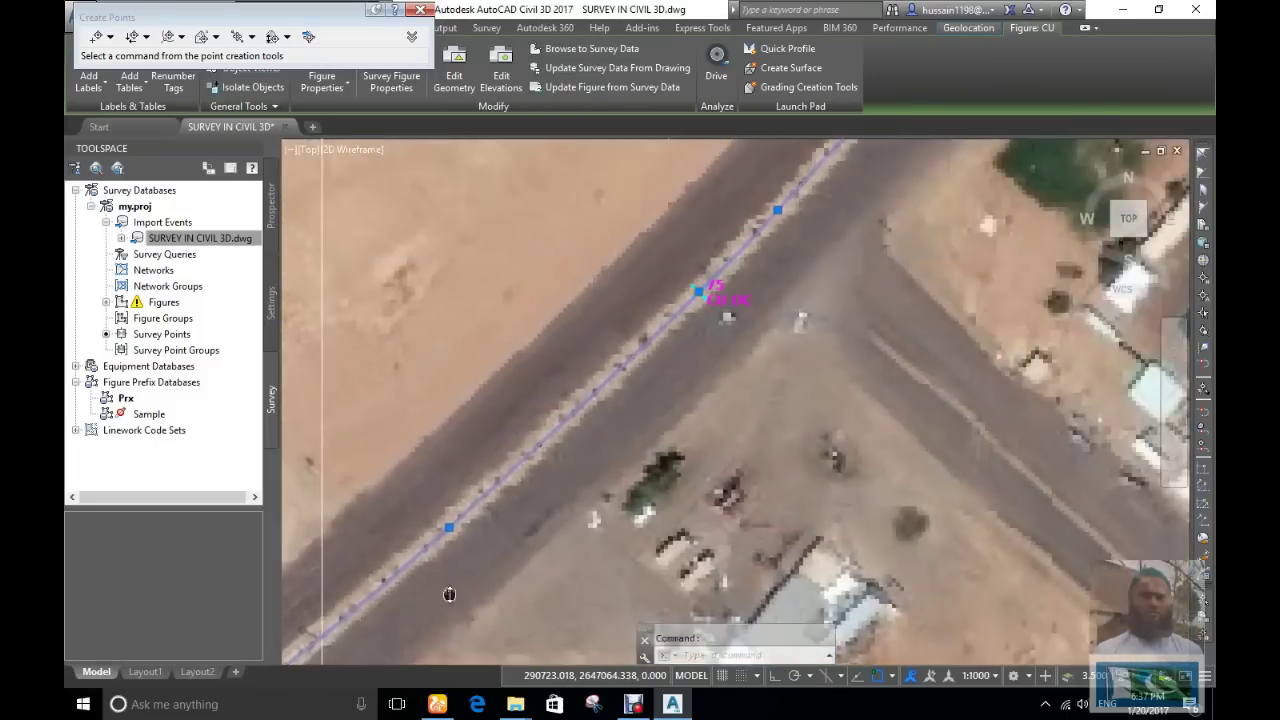
Follow the CU figure northeast along the median to its last point by the green field and clear the selection.
{"action": "scroll", "coordinate": [650, 397], "scroll_direction": "down", "scroll_amount": 2}
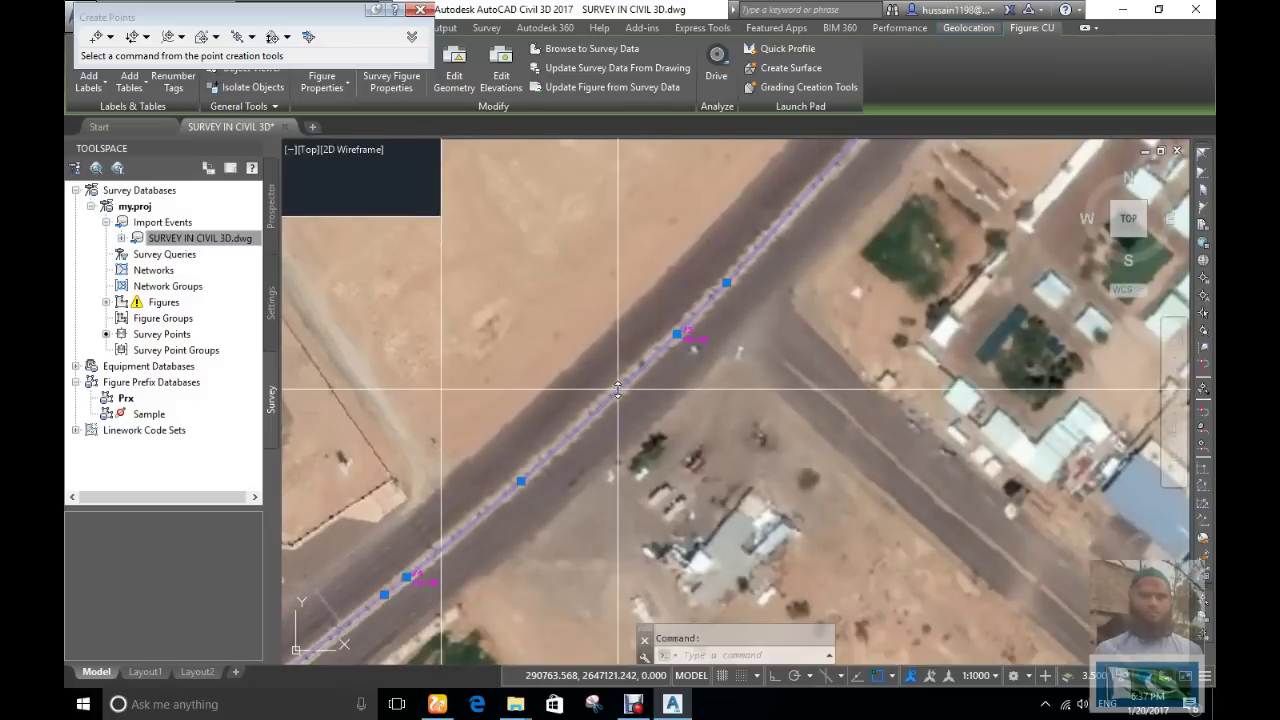
{"action": "scroll", "coordinate": [410, 565], "scroll_direction": "down", "scroll_amount": 2}
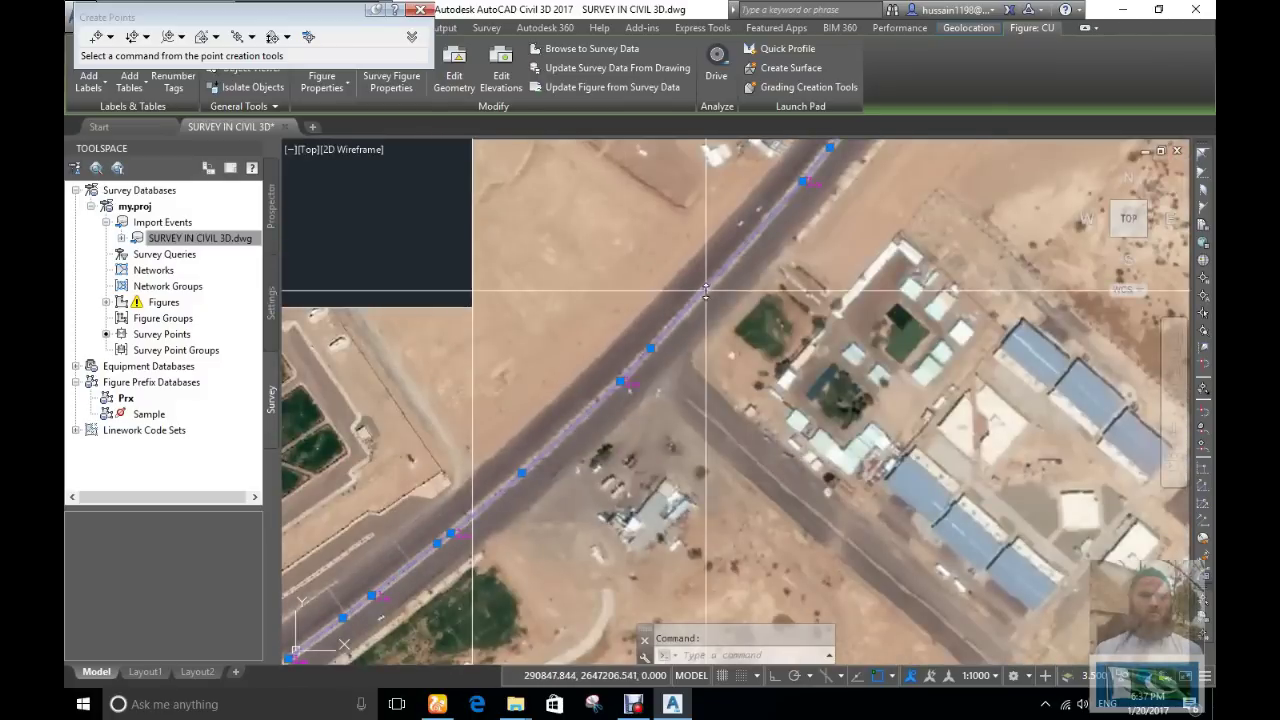
{"action": "scroll", "coordinate": [700, 310], "scroll_direction": "down", "scroll_amount": 2}
{"action": "scroll", "coordinate": [697, 320], "scroll_direction": "down", "scroll_amount": 3}
{"action": "scroll", "coordinate": [712, 283], "scroll_direction": "up", "scroll_amount": 6}
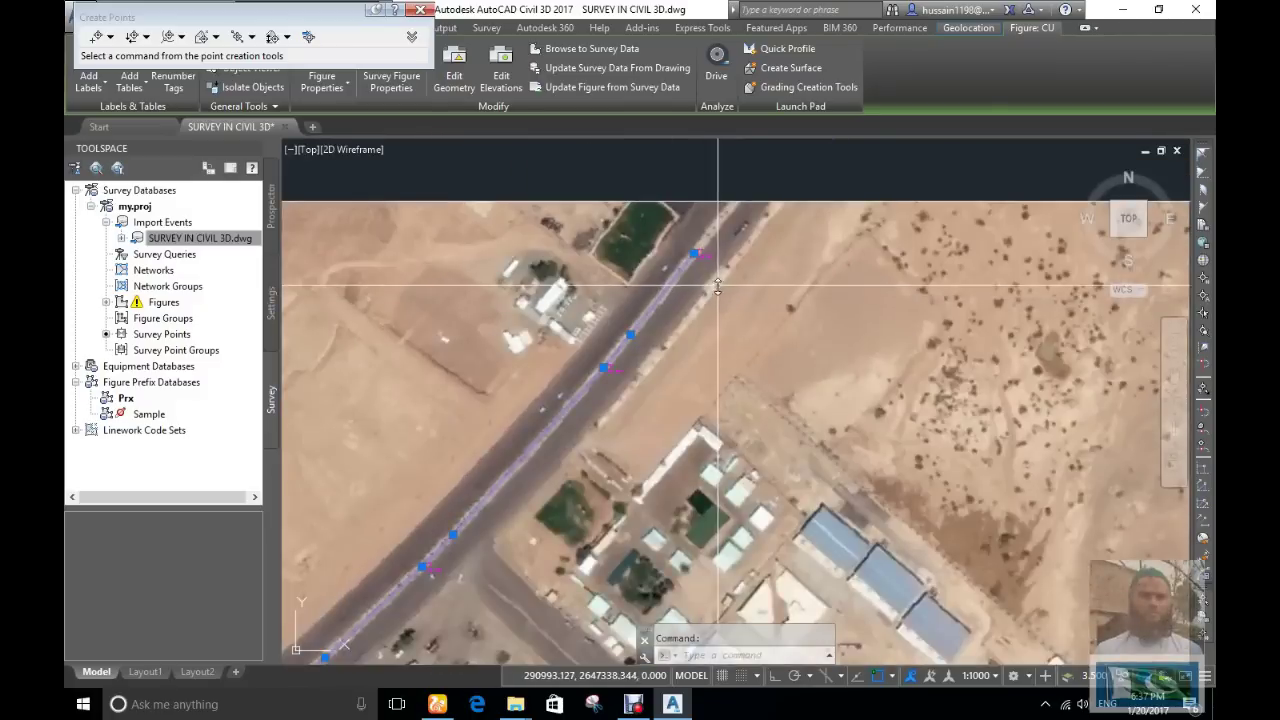
{"action": "scroll", "coordinate": [697, 267], "scroll_direction": "down", "scroll_amount": 2}
{"action": "key", "text": "Escape"}
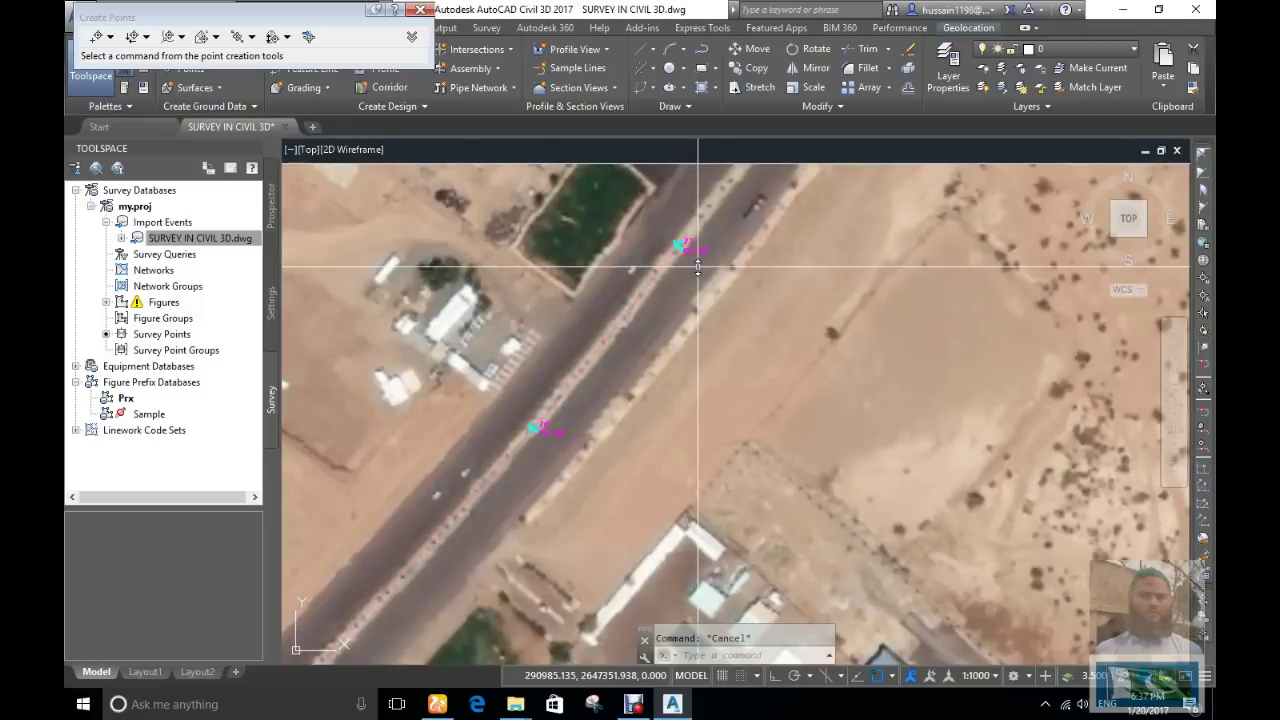
Regenerate the drawing and examine the CURVE SEGMENT CODES diagram with its circle and BL curve examples.
{"action": "type", "text": "re"}
{"action": "key", "text": "Return"}
{"action": "scroll", "coordinate": [697, 267], "scroll_direction": "down", "scroll_amount": 4}
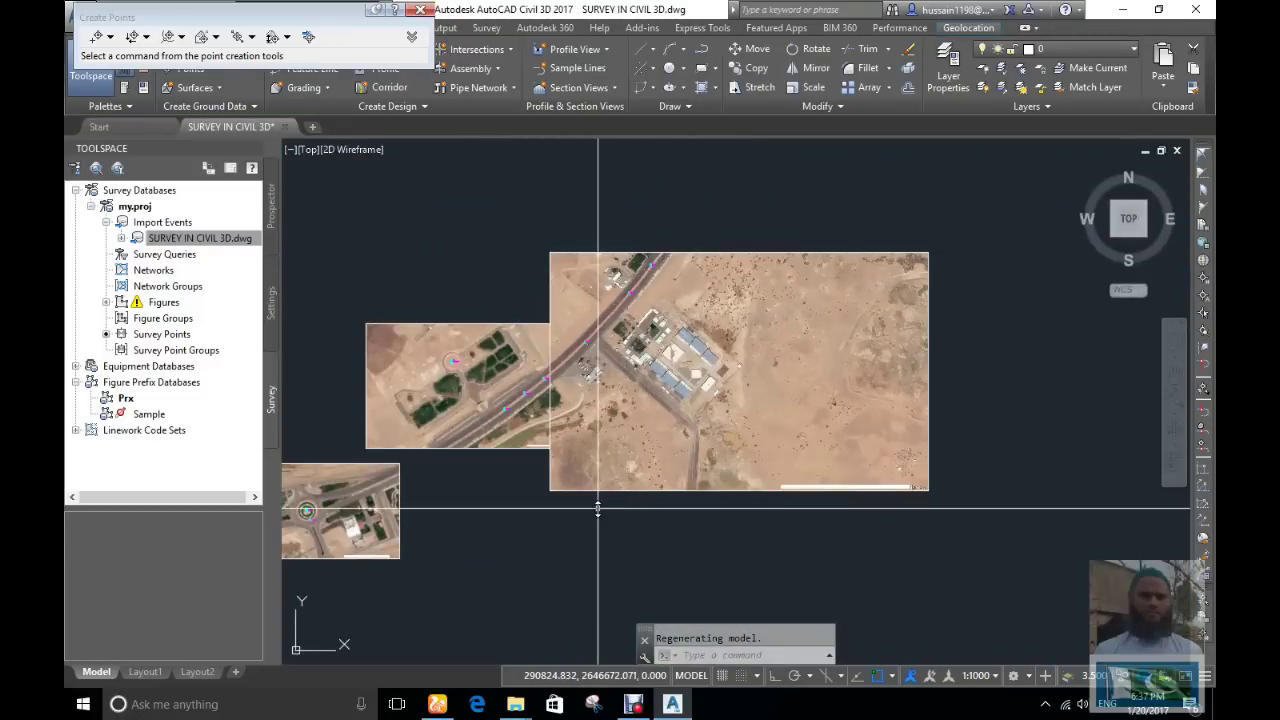
{"action": "scroll", "coordinate": [595, 353], "scroll_direction": "down", "scroll_amount": 4}
{"action": "scroll", "coordinate": [583, 355], "scroll_direction": "down", "scroll_amount": 4}
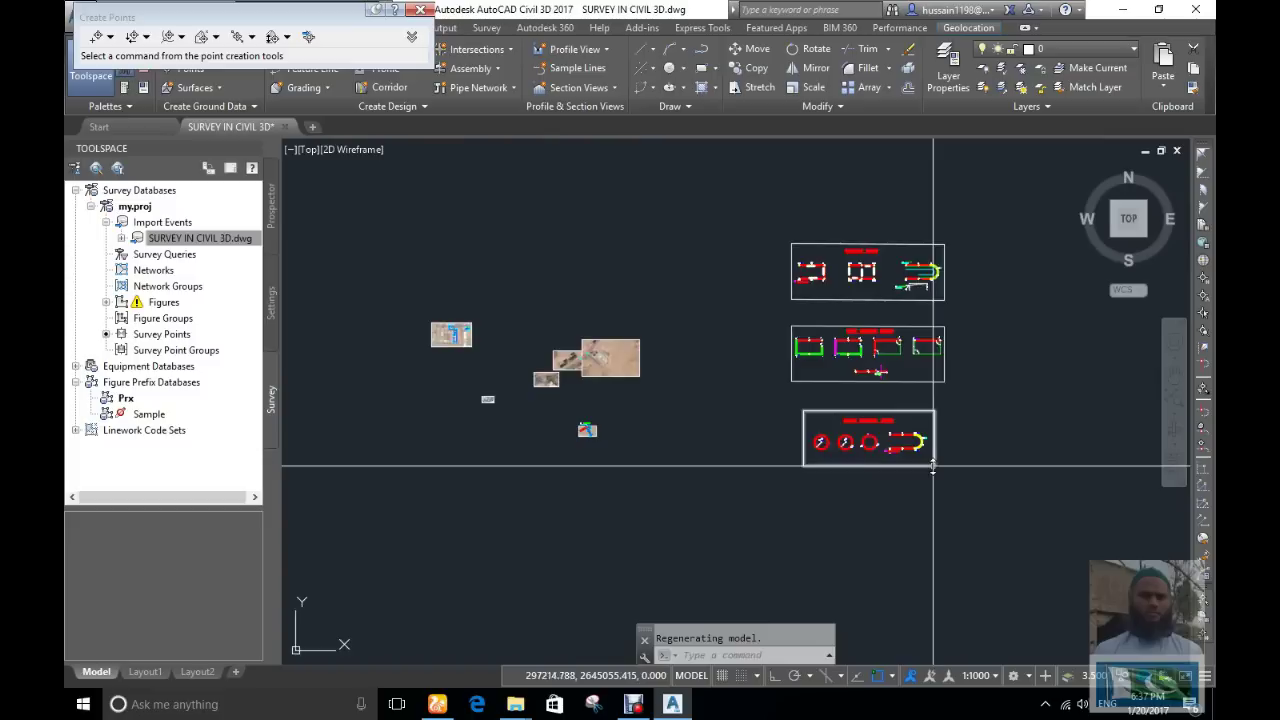
{"action": "scroll", "coordinate": [930, 466], "scroll_direction": "up", "scroll_amount": 8}
{"action": "scroll", "coordinate": [604, 445], "scroll_direction": "down", "scroll_amount": 2}
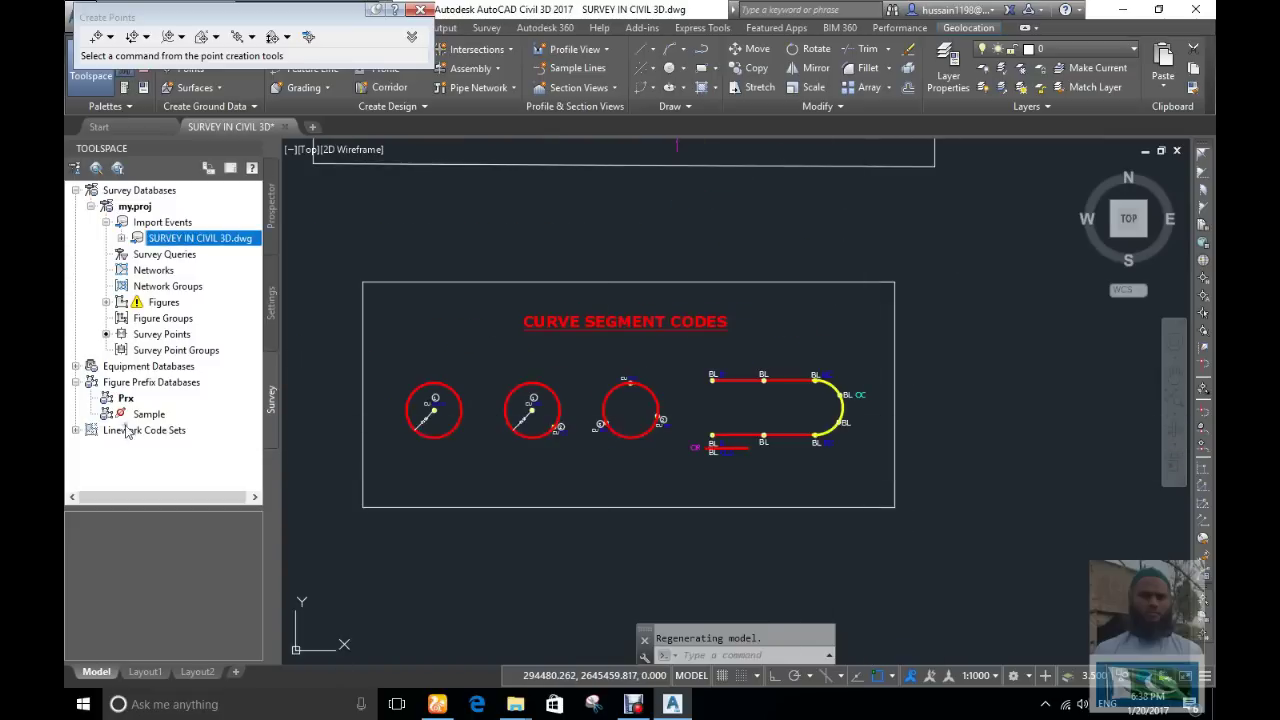
Open the PRX linework code set for editing to review its special, line segment and curve segment codes.
{"action": "left_click", "coordinate": [75, 431]}
{"action": "right_click", "coordinate": [114, 446]}
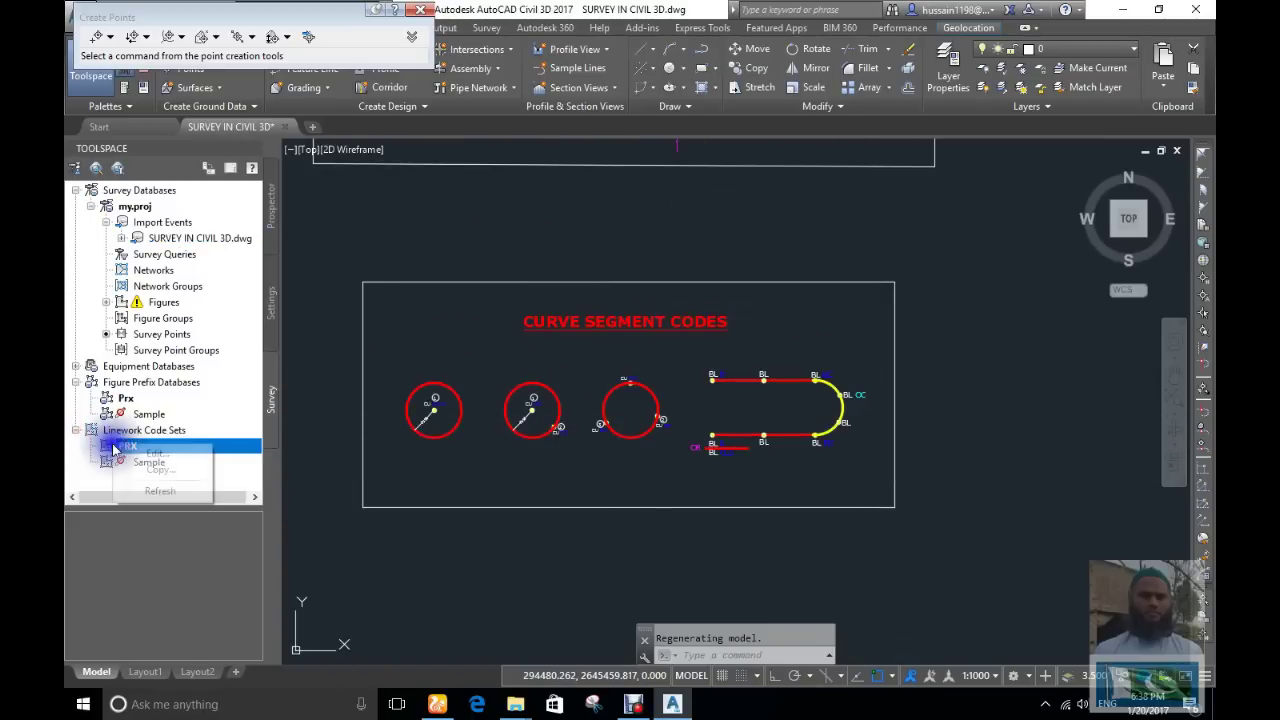
{"action": "left_click", "coordinate": [156, 451]}
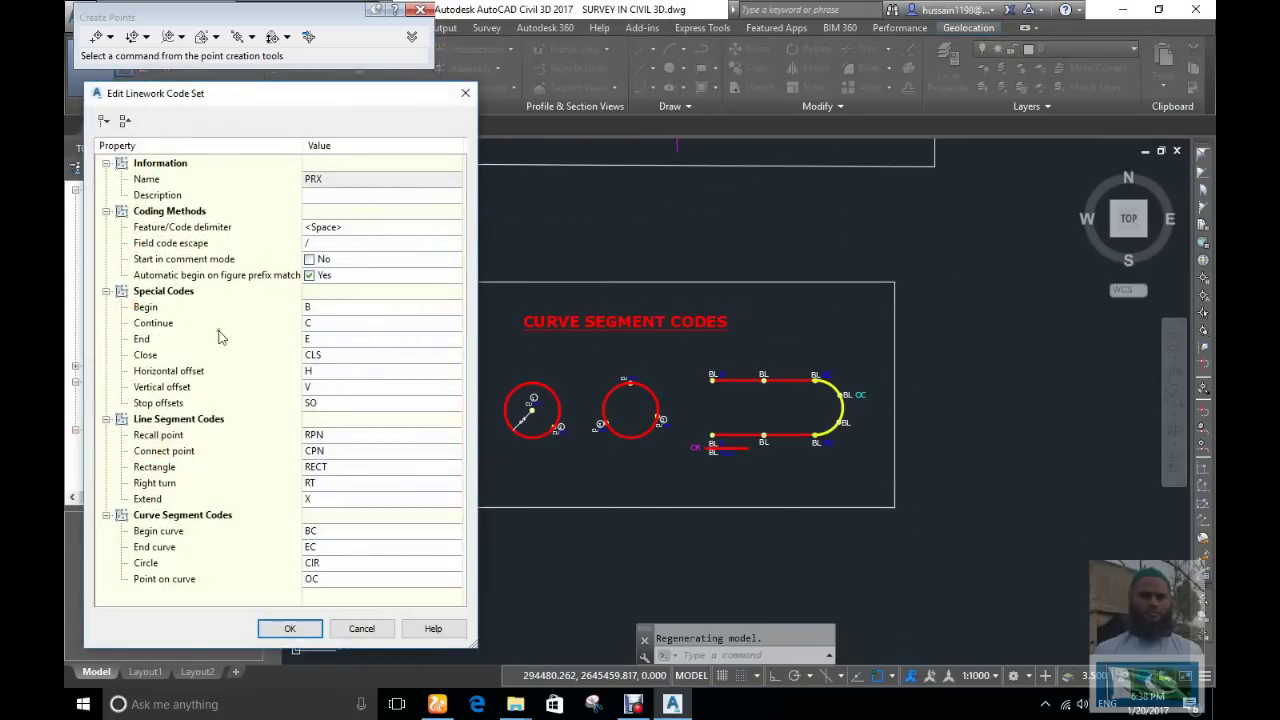